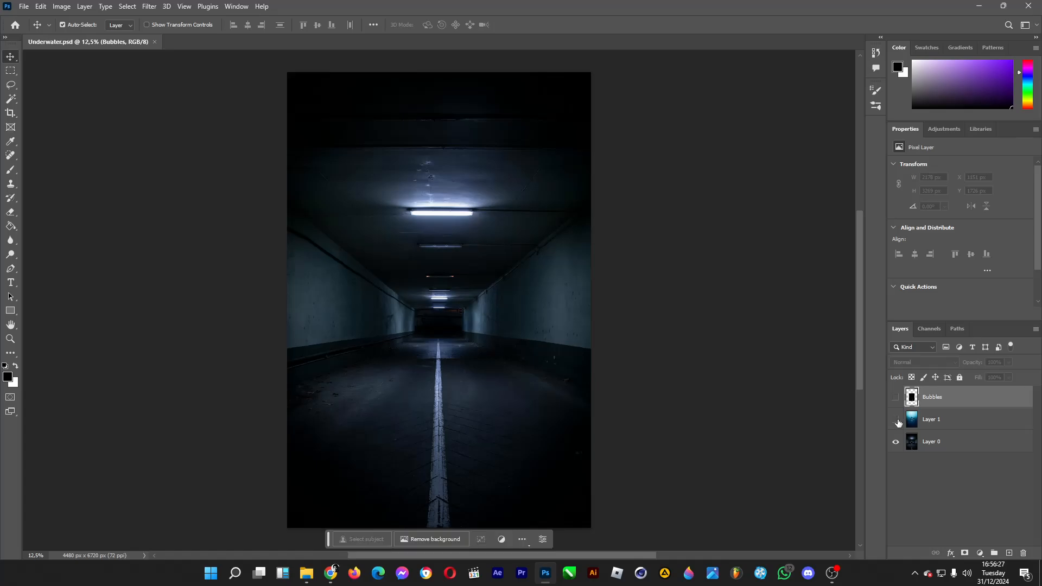
Preview the underwater diver layer and the Bubbles layer, then hide both again to leave only the tunnel.
left_click(896, 420)
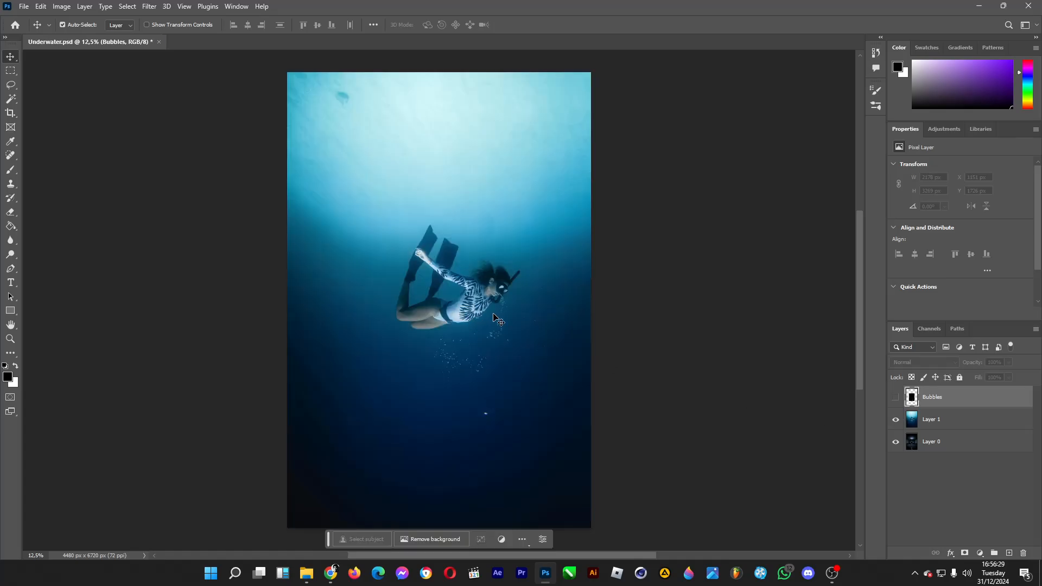
left_click(895, 398)
left_click(895, 399)
left_click(896, 420)
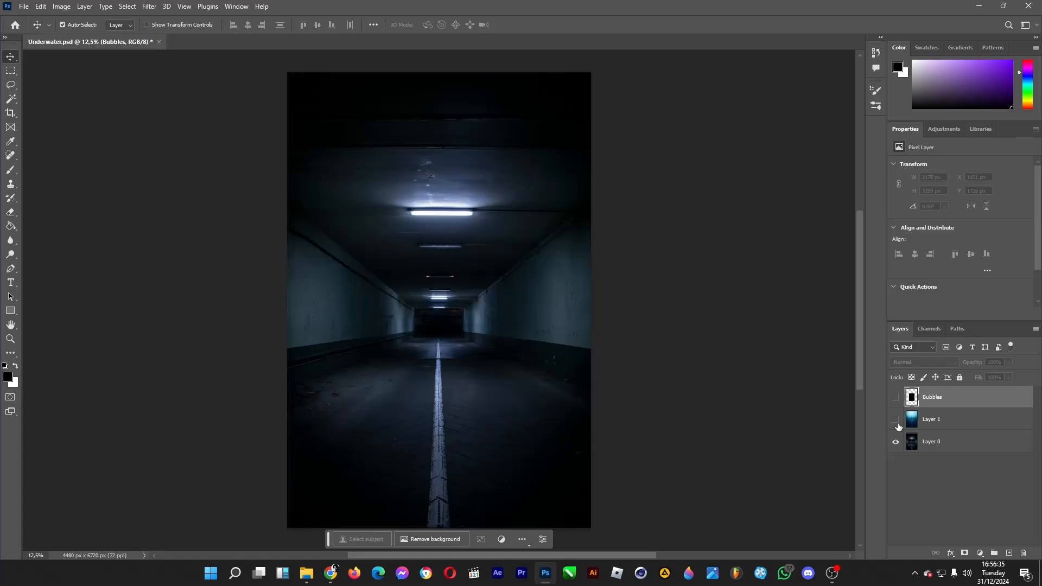
Outline a trapezoid on Layer 0's tunnel ceiling with the Polygonal Lasso, delete that area and deselect.
left_click(934, 420)
left_click(955, 441)
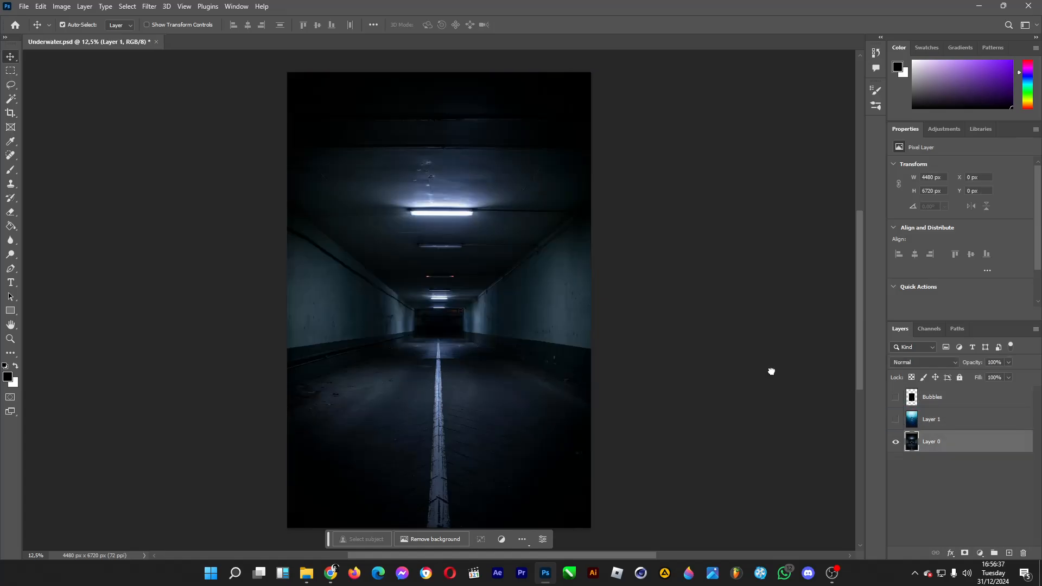
left_click_drag(13, 90, 53, 96)
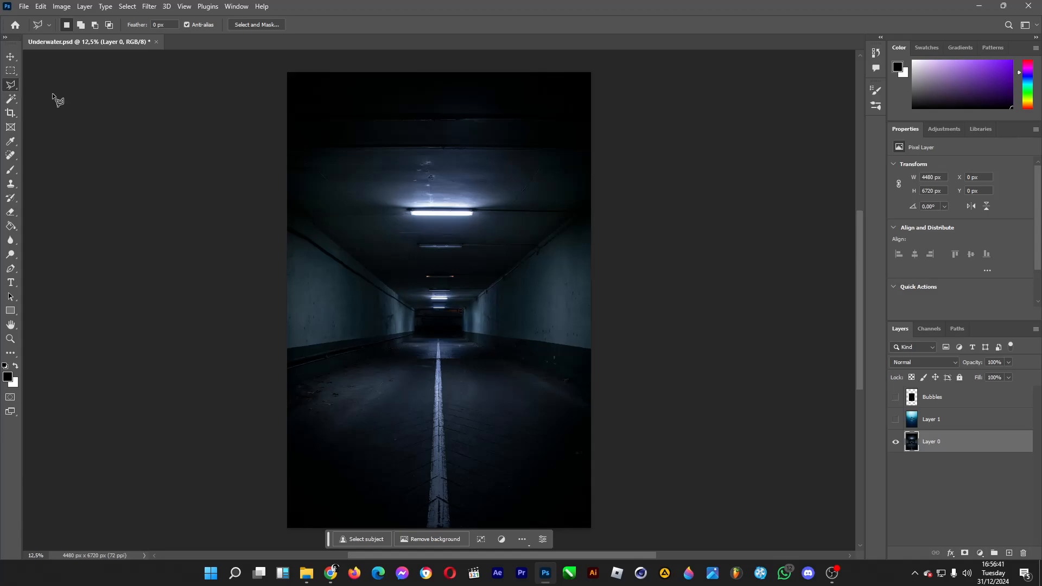
left_click(395, 293)
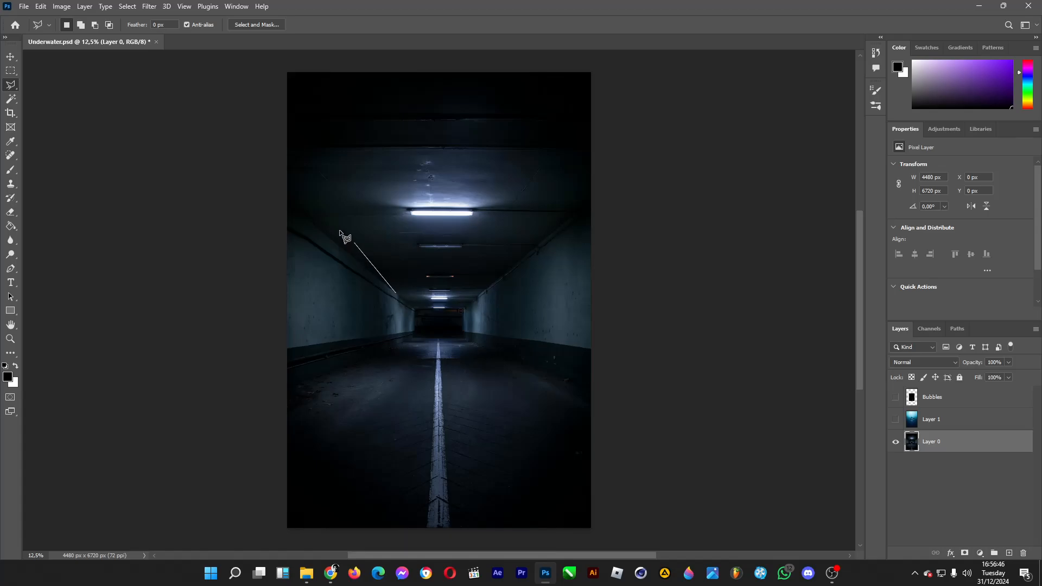
left_click(304, 216)
left_click(570, 217)
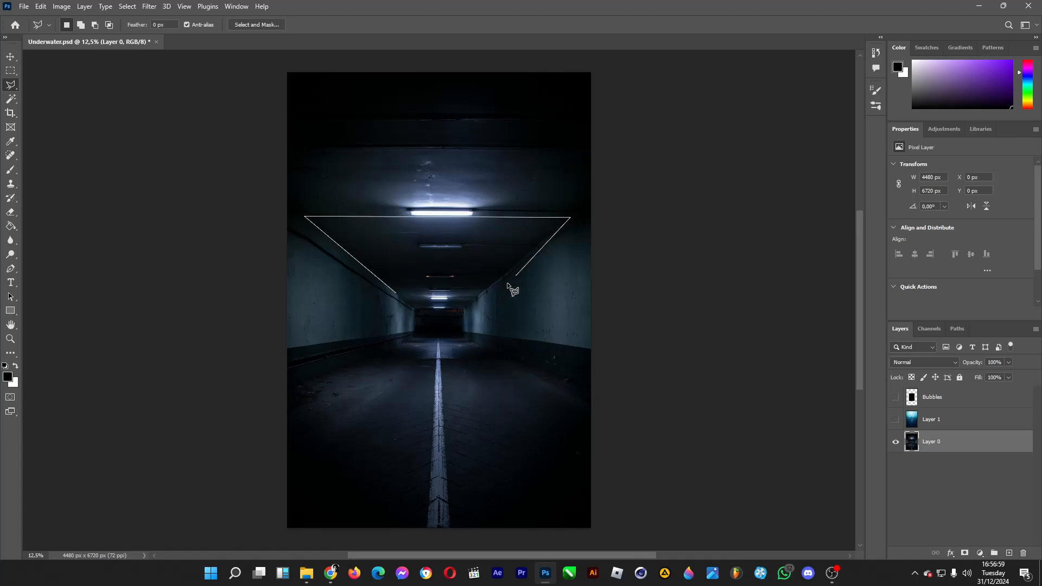
left_click(480, 293)
double_click(396, 293)
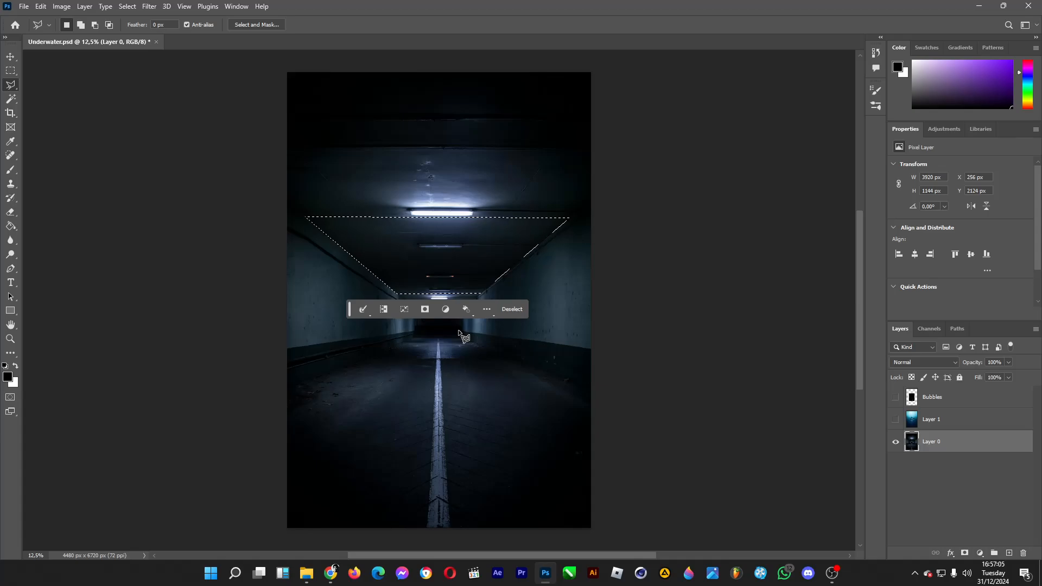
key("Delete")
key("ctrl+d")
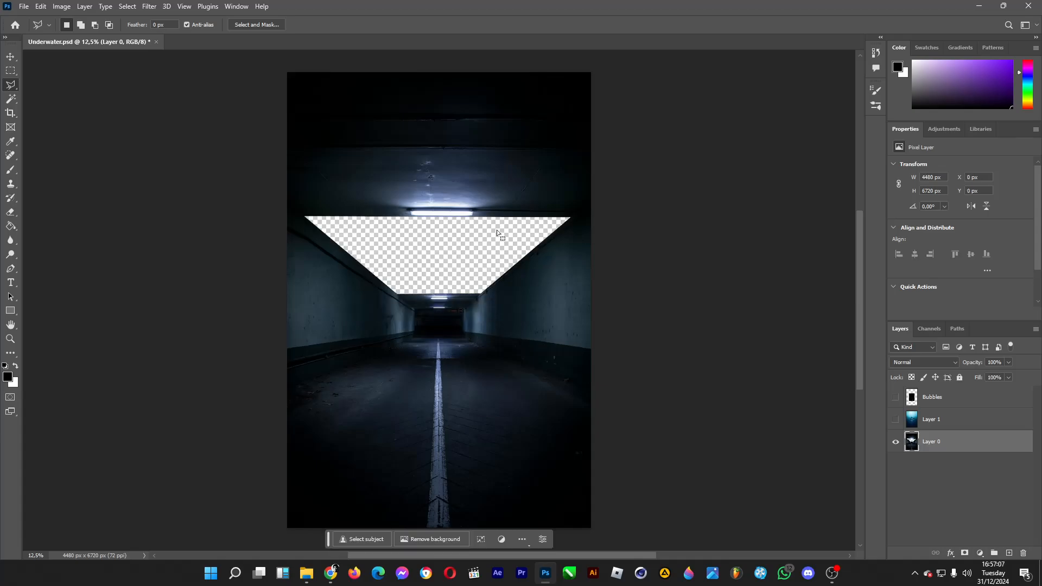
Show Layer 1 with the underwater diver and move it beneath Layer 0.
left_click(895, 419)
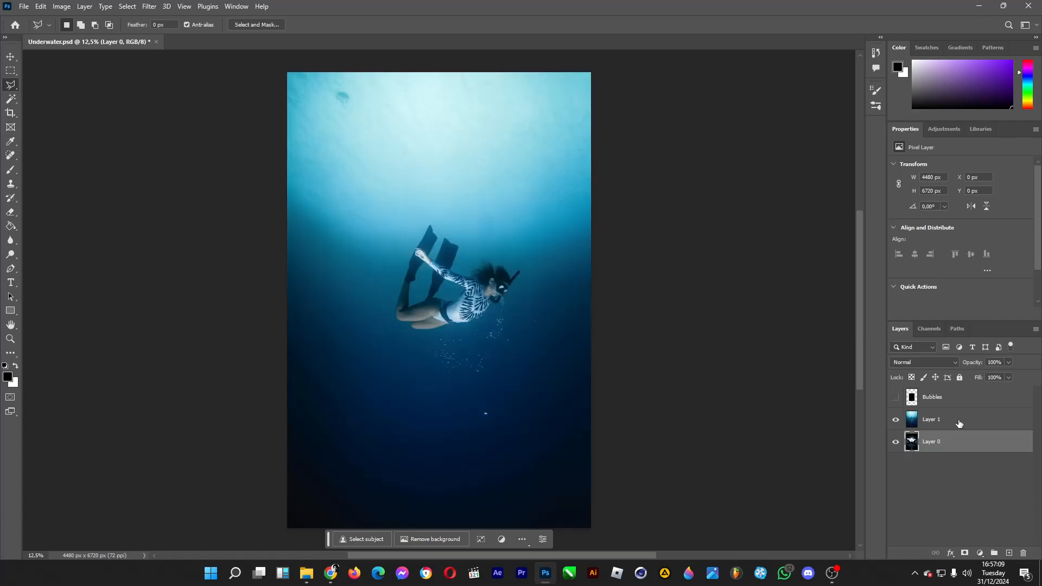
left_click_drag(959, 424, 960, 459)
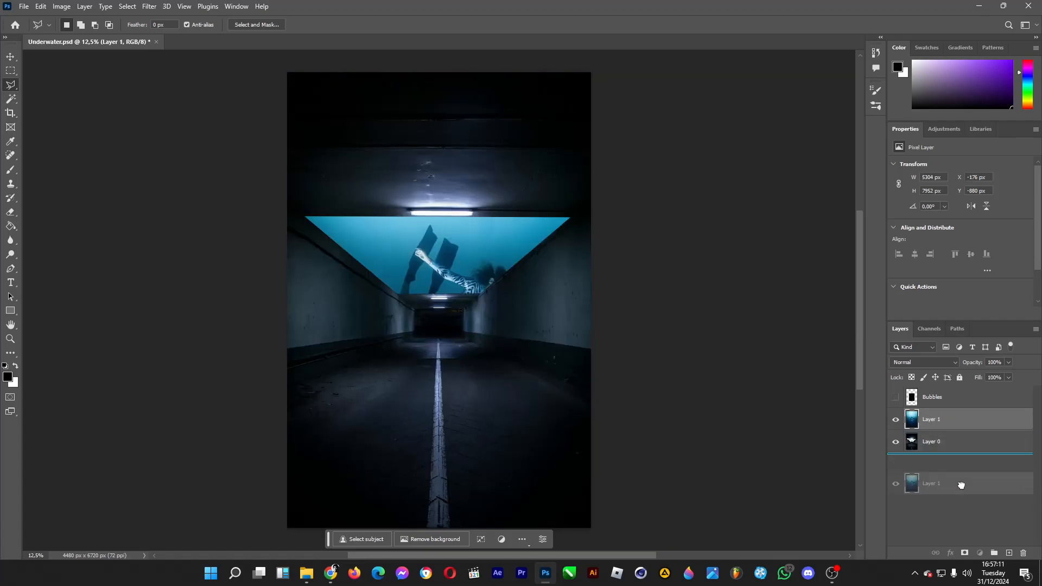
left_click(10, 58)
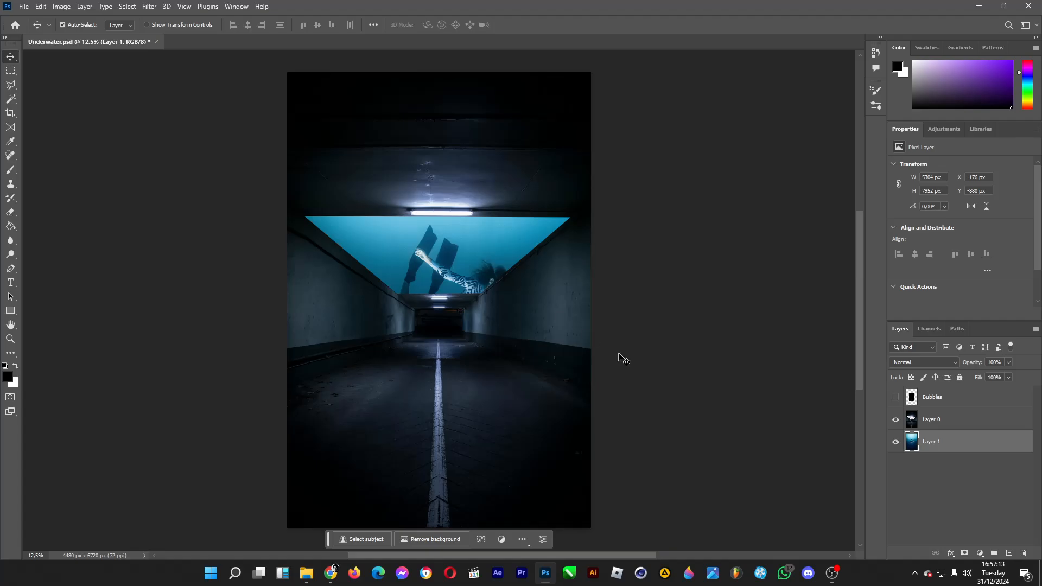
Scale the underwater diver layer to about 52% and center the diver inside the ceiling opening.
key("ctrl+t")
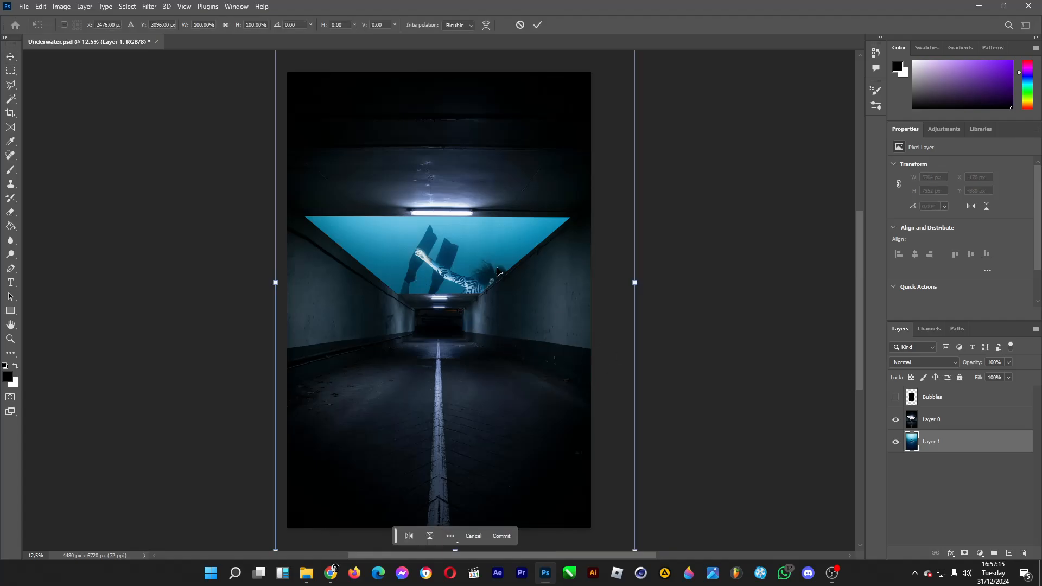
left_click_drag(510, 304, 420, 170)
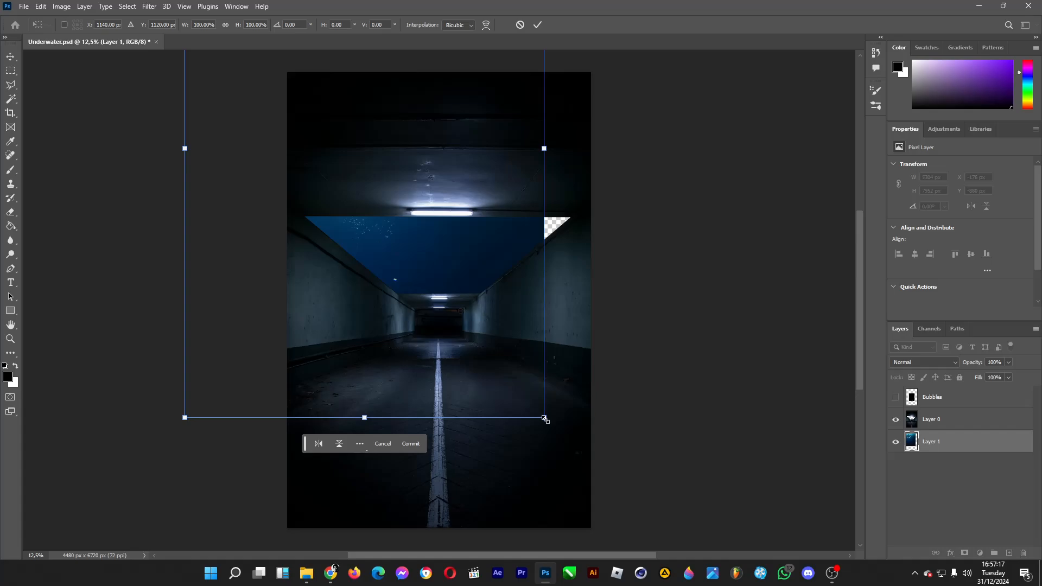
left_click_drag(545, 418, 459, 290)
left_click_drag(326, 188, 442, 348)
left_click_drag(455, 279, 455, 494)
left_click_drag(575, 153, 489, 279)
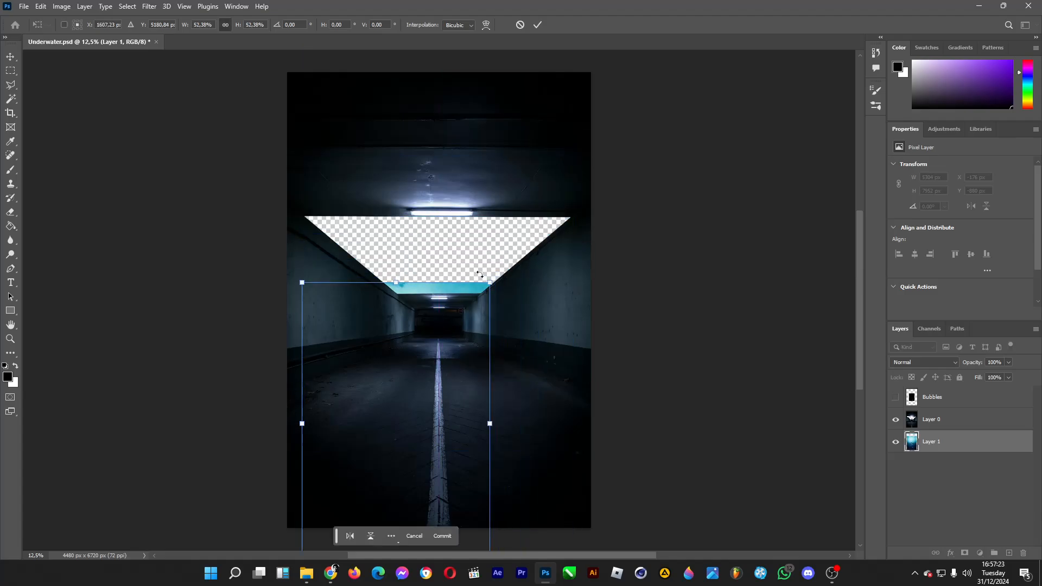
left_click_drag(451, 326, 489, 162)
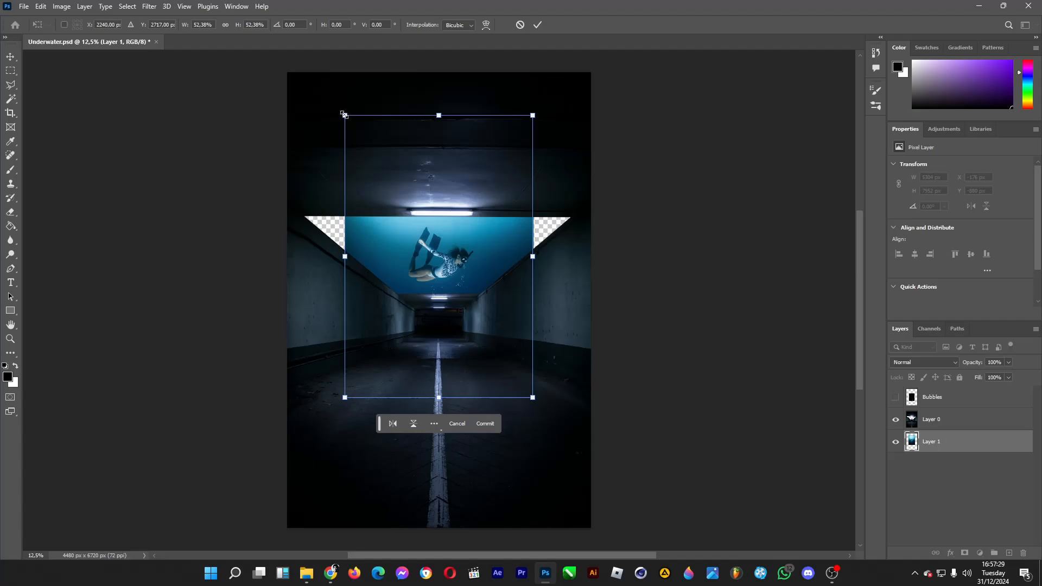
Distort the underwater layer by pulling its corners outward so it fills the ceiling opening in perspective, and commit the transform.
left_click_drag(344, 115, 281, 117)
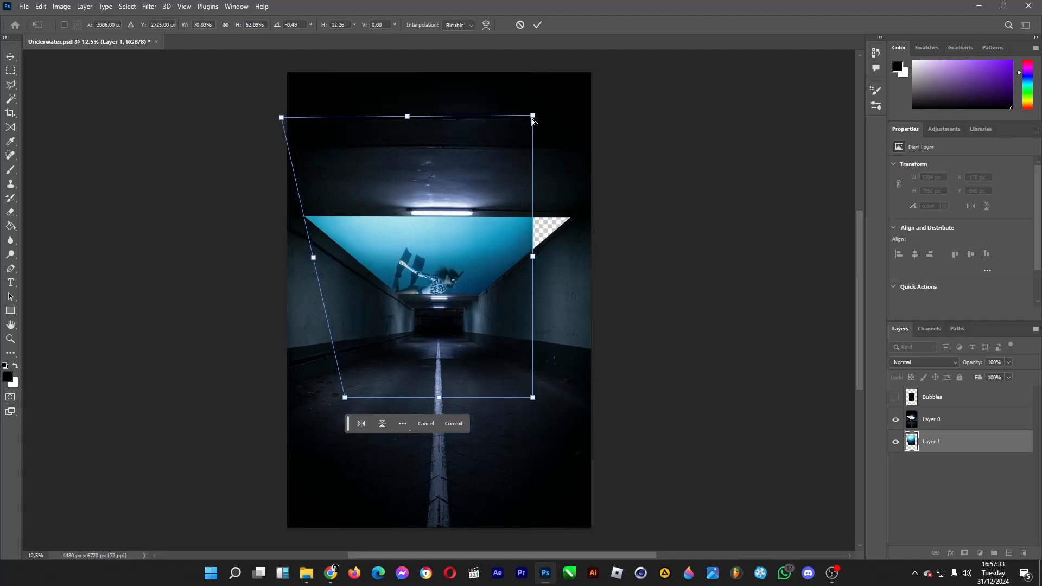
left_click_drag(533, 117, 590, 118)
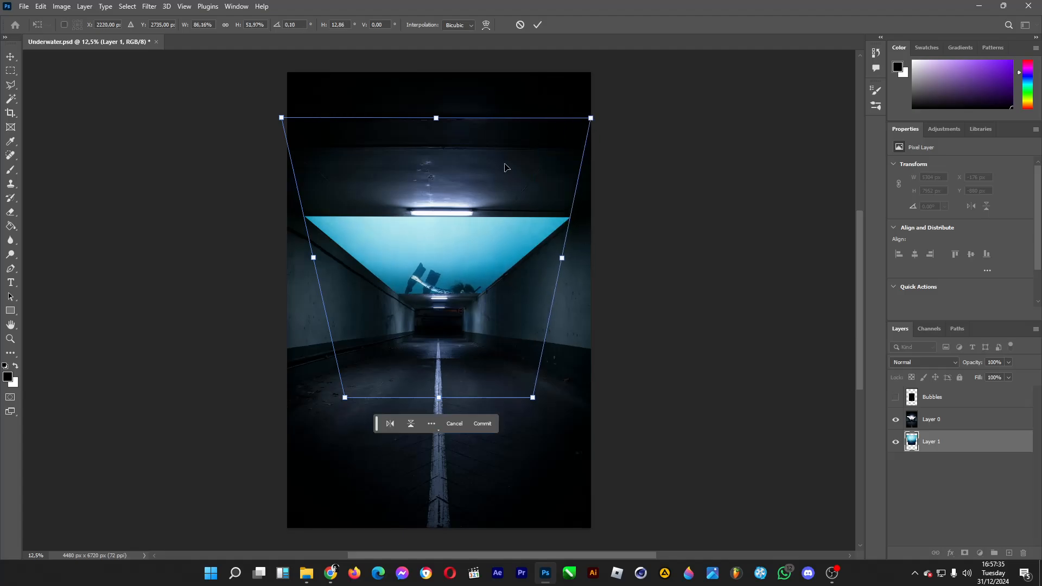
left_click_drag(511, 253, 512, 219)
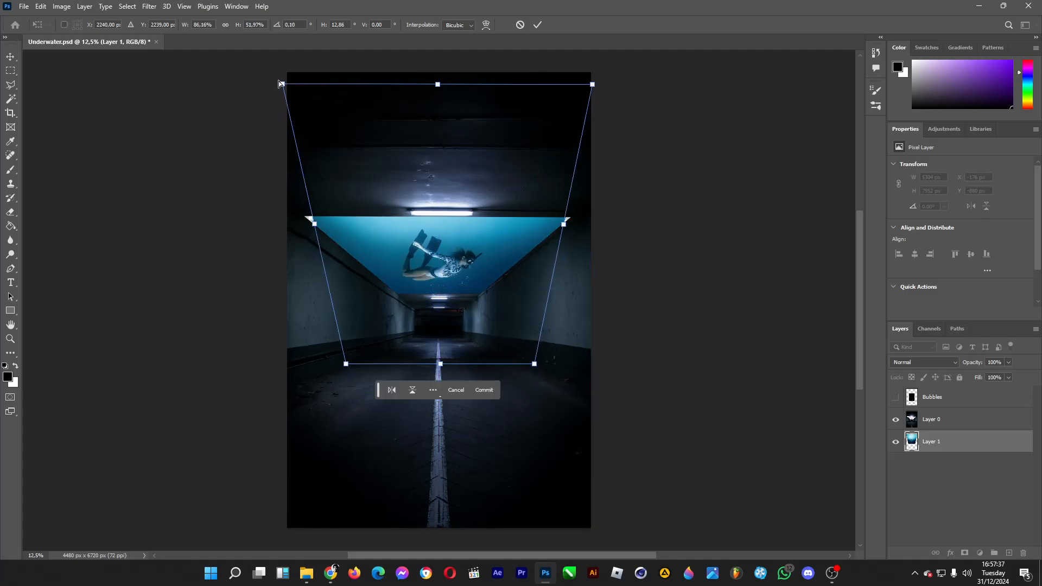
mouse_move(281, 84)
left_mouse_down()
mouse_move(264, 82)
mouse_move(278, 85)
left_mouse_up()
left_click_drag(349, 377, 334, 377)
left_click_drag(539, 365, 552, 370)
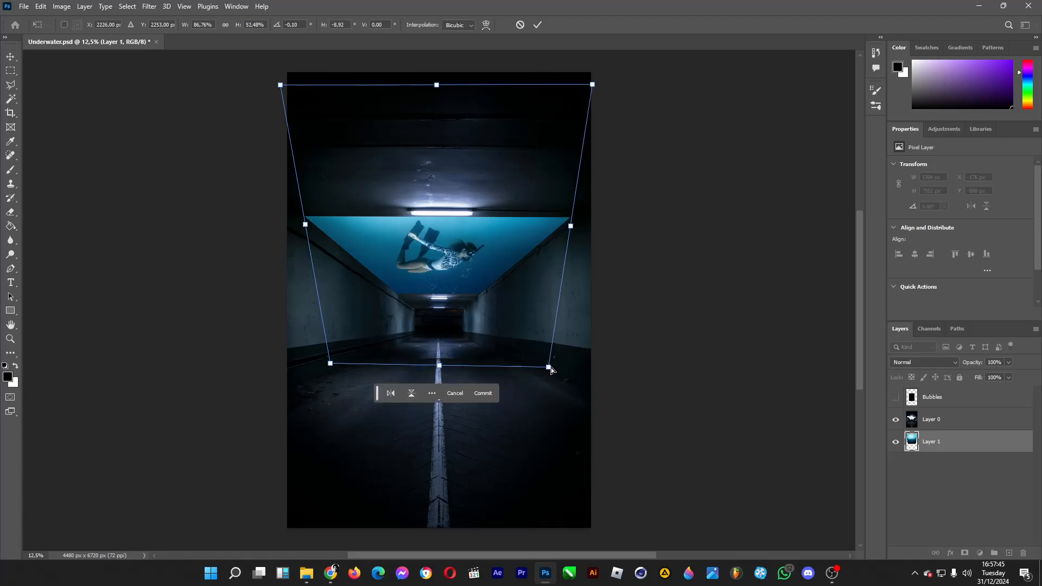
left_click(10, 55)
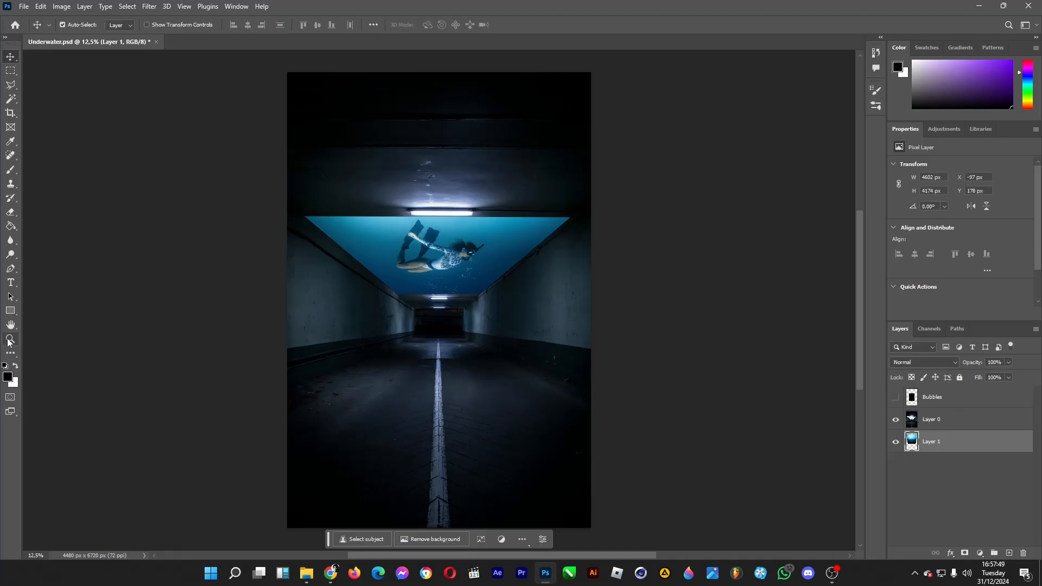
Show the Bubbles layer and set its blend mode to Screen.
left_click(10, 341)
key("ctrl+plus")
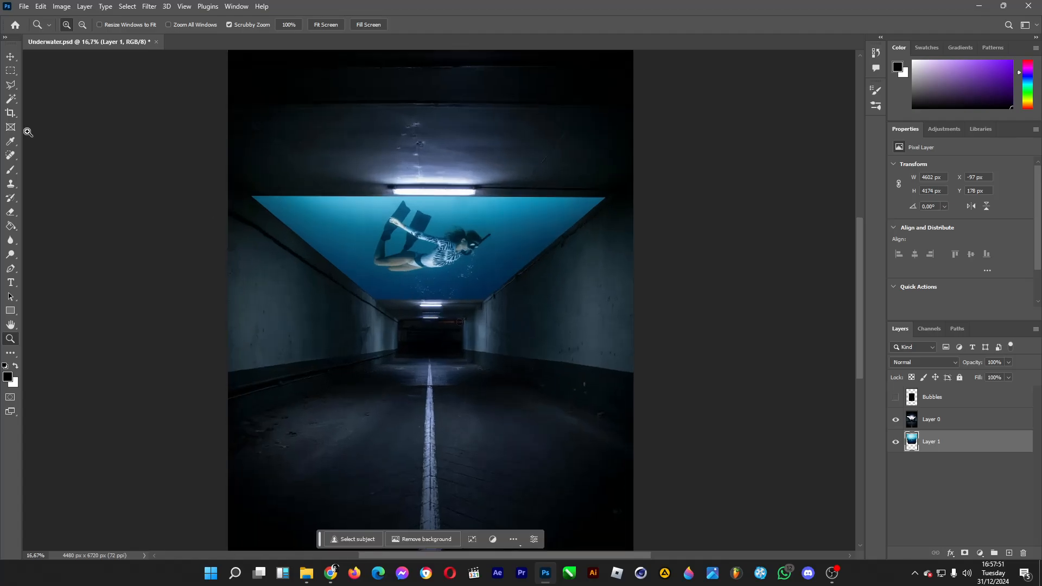
key("ctrl+plus")
left_click(8, 57)
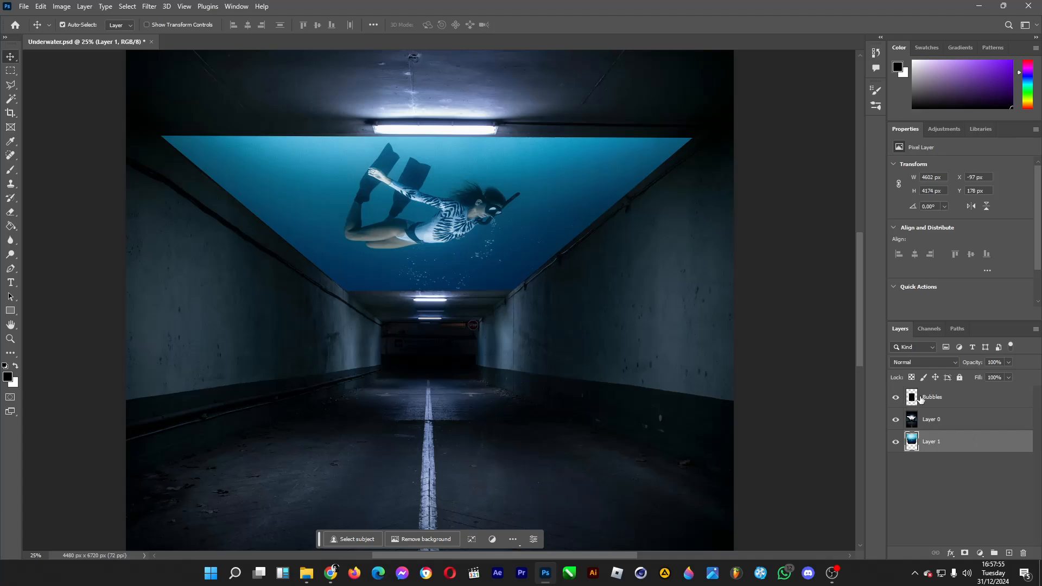
left_click(982, 400)
left_click(932, 361)
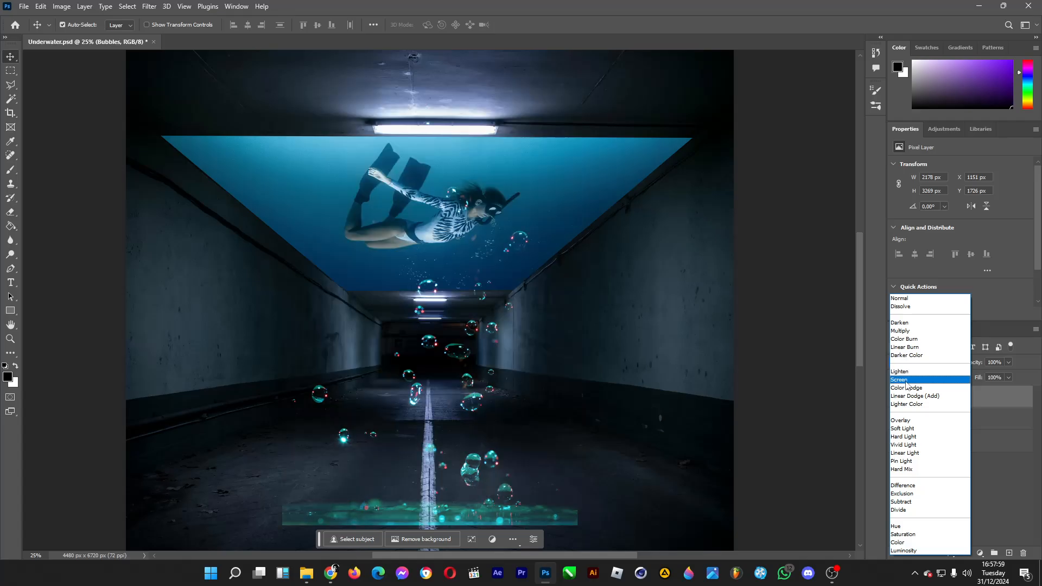
left_click(906, 382)
Erase the green strip along the lower edge of the Bubbles layer with a soft 495 px eraser.
left_click(10, 212)
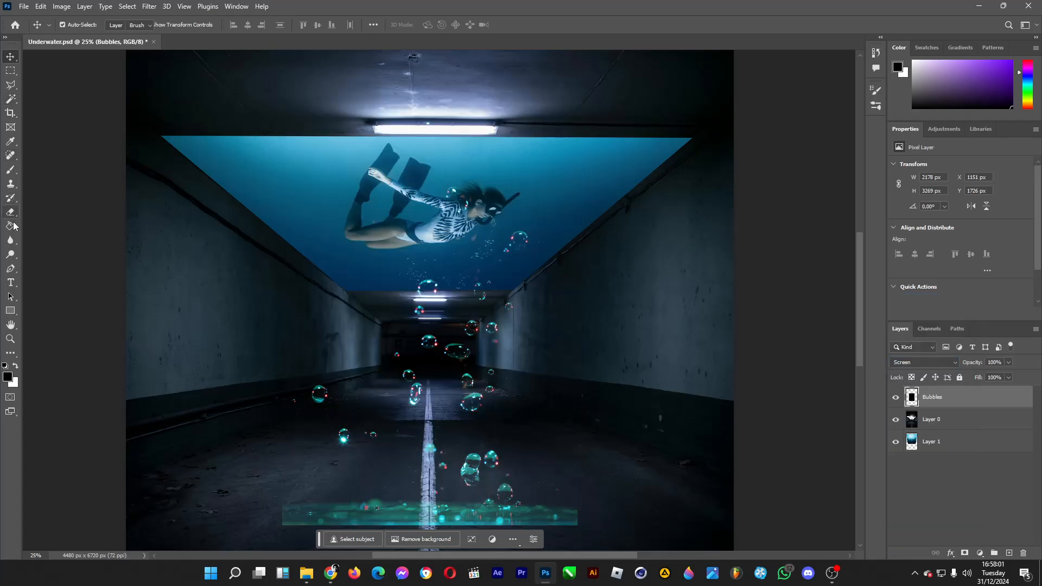
left_click(78, 27)
left_click_drag(105, 58, 124, 60)
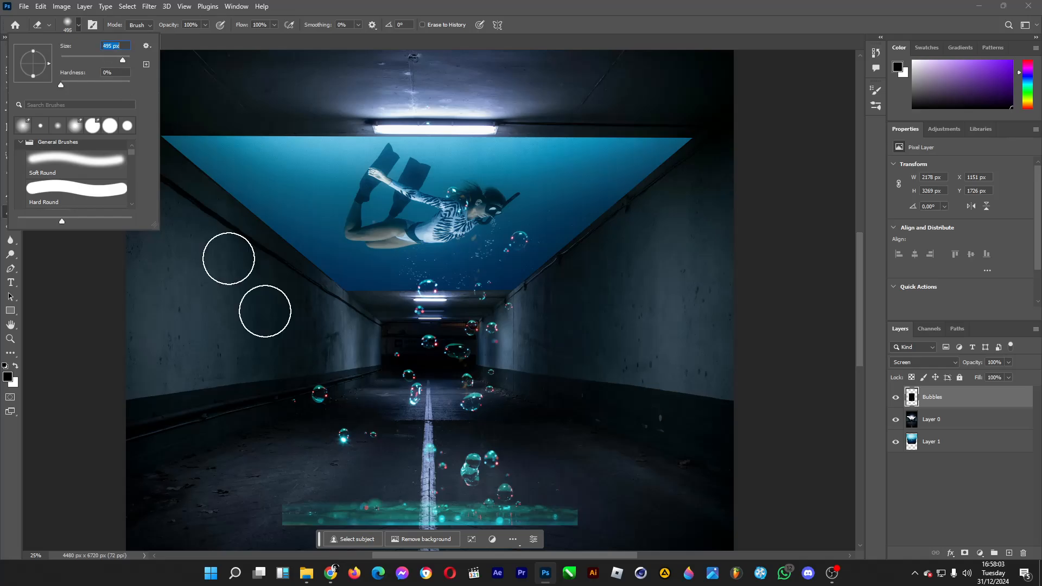
left_click_drag(297, 519, 611, 519)
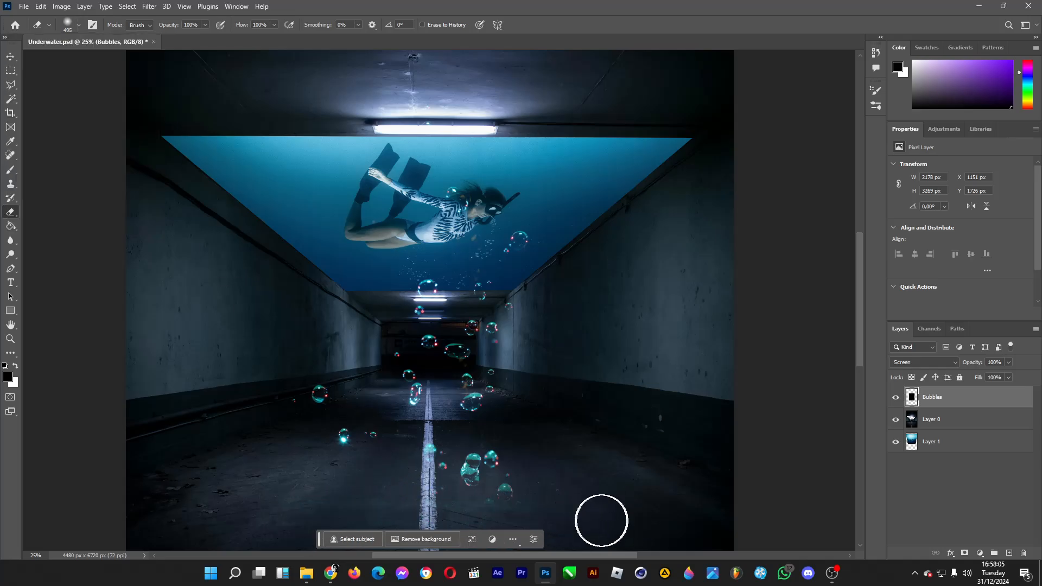
Scale the Bubbles layer to about 36%, place it around the diver's front and below her, and commit.
left_click(9, 58)
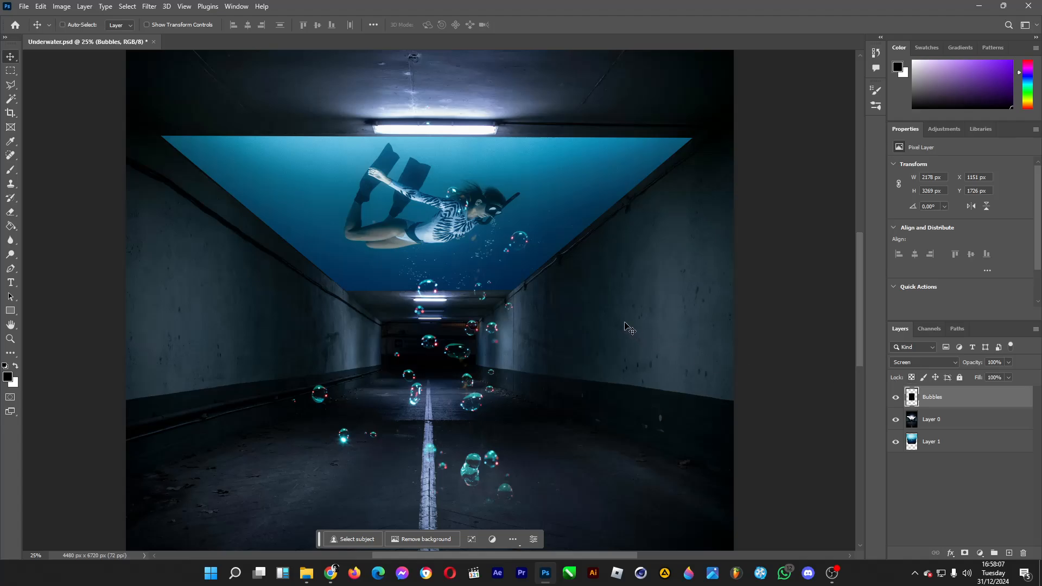
key("ctrl+t")
left_click_drag(578, 86, 471, 306)
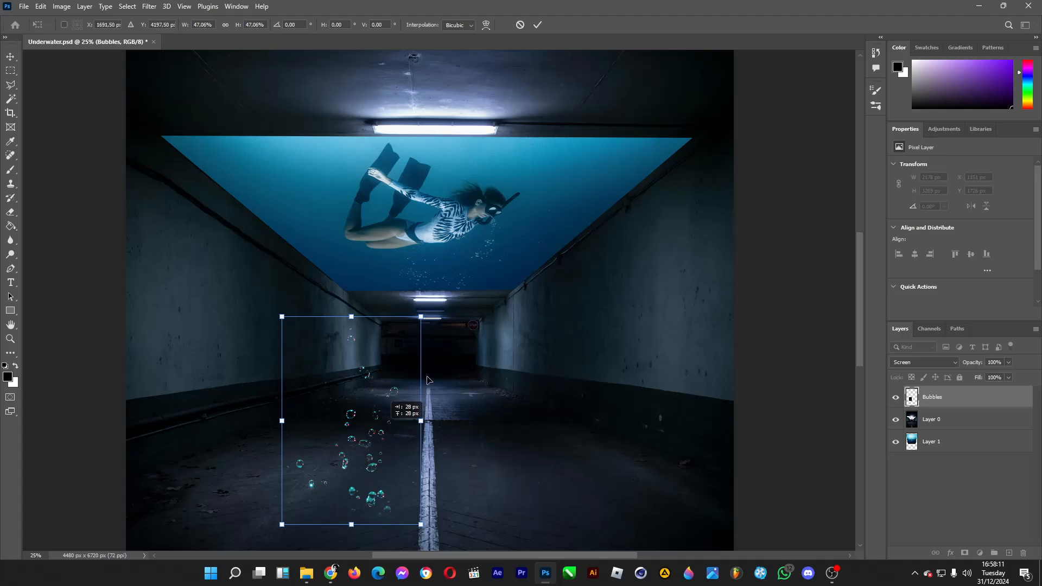
left_click_drag(378, 434, 496, 299)
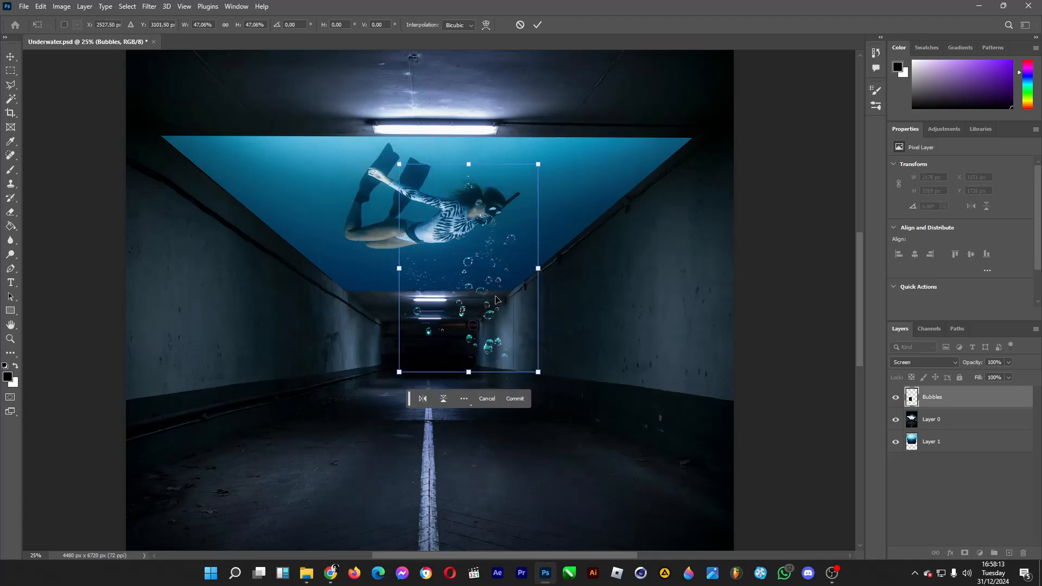
left_click_drag(542, 379, 508, 328)
left_click_drag(481, 288, 479, 229)
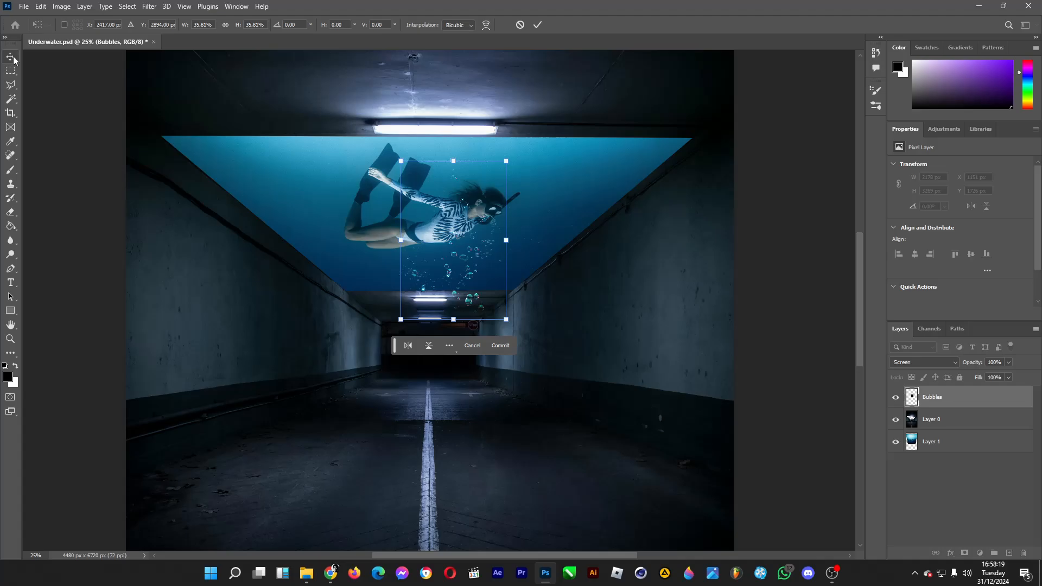
key("Return")
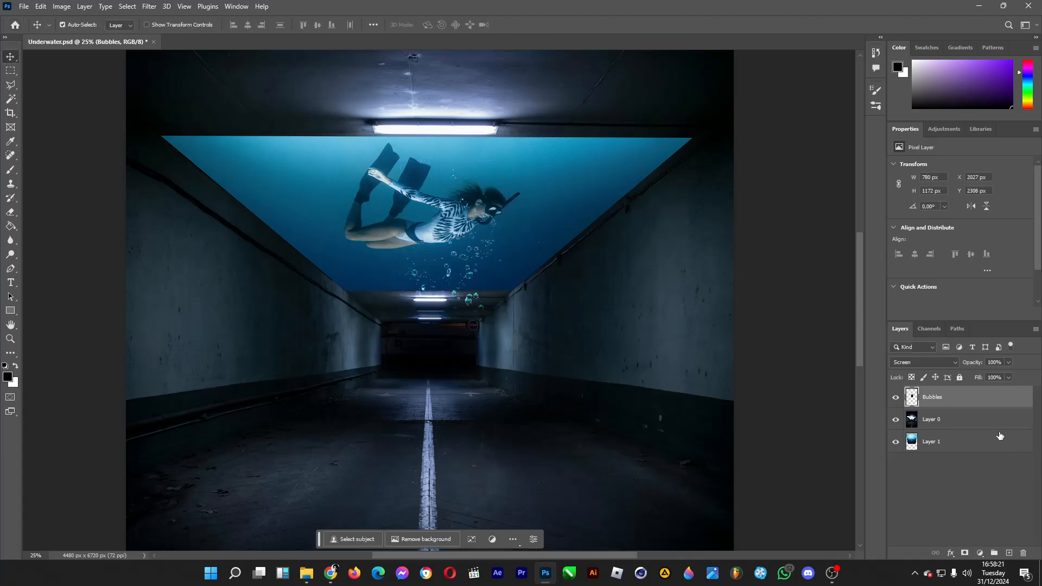
Duplicate the bubbles twice, placing one copy over the diver's fins side and the other in front of her mask.
key("ctrl+j")
left_click_drag(444, 279, 308, 202)
key("ctrl+v")
key("ctrl+z")
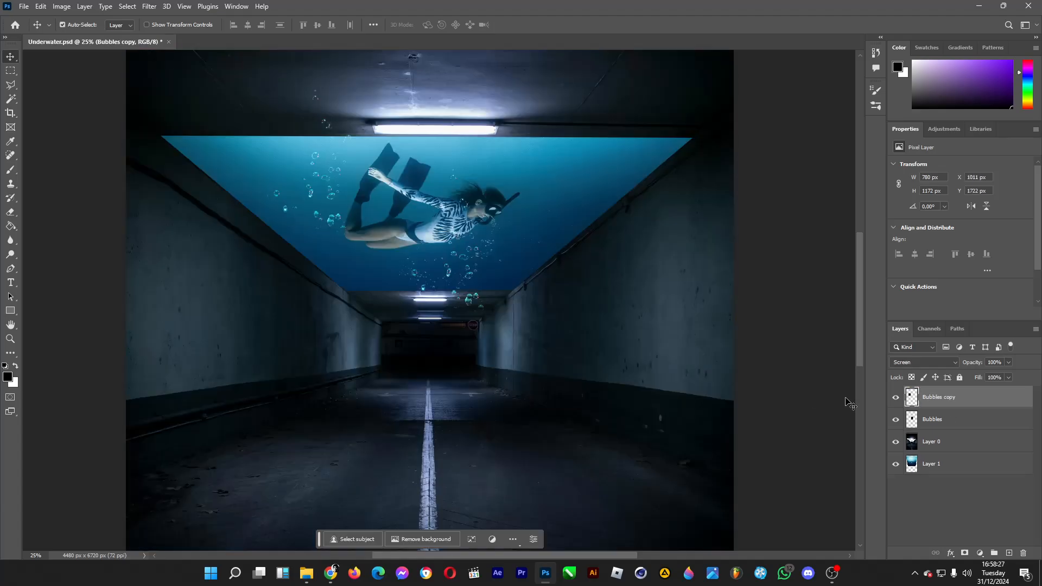
key("ctrl+j")
left_click_drag(339, 218, 584, 192)
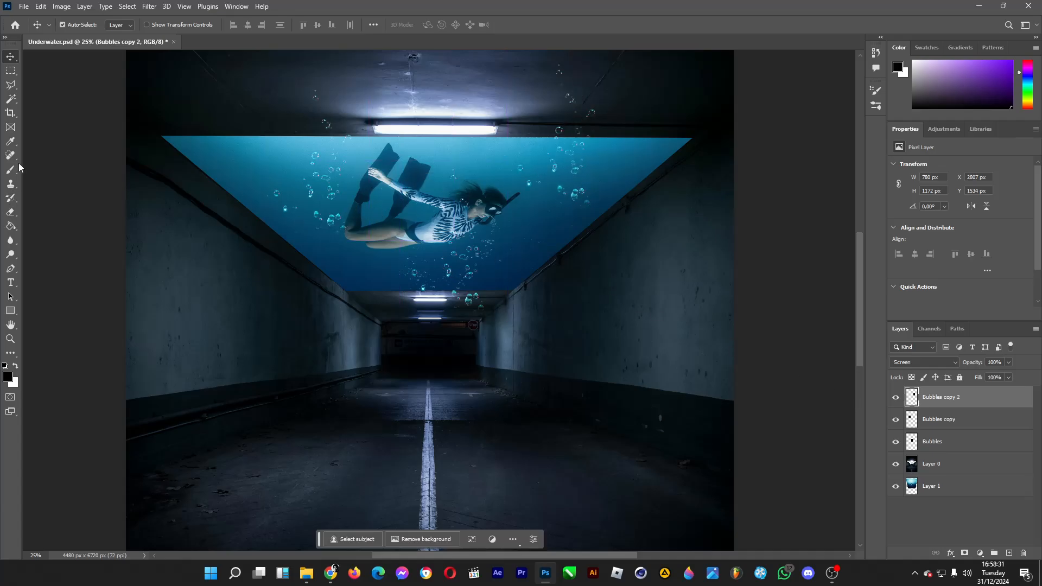
Rotate the bubble copy in front of the diver's mask clockwise, commit, and reposition it slightly lower inside the opening.
left_click(10, 70)
left_click(11, 56)
key("ctrl+y")
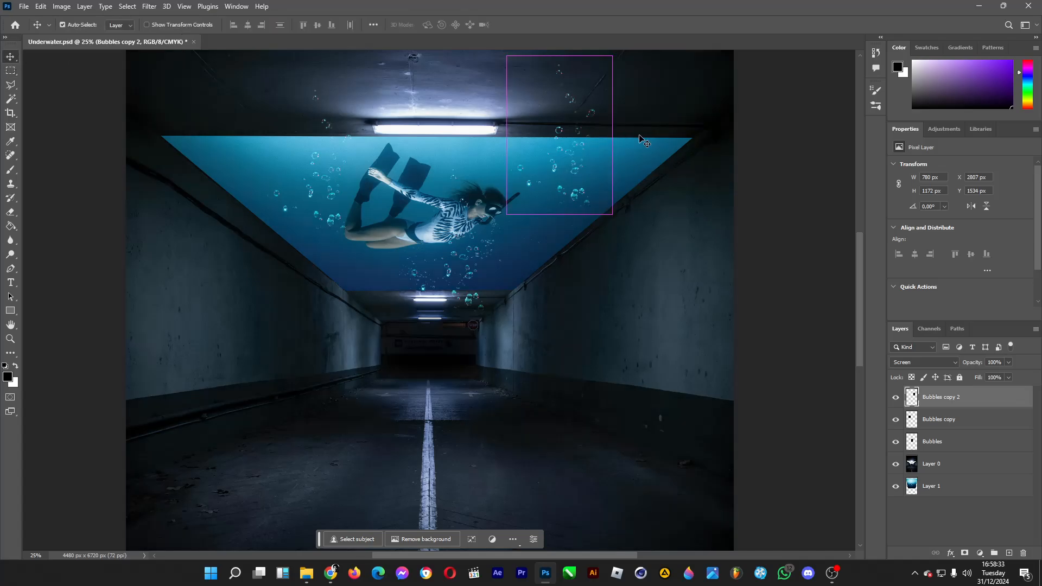
key("ctrl+t")
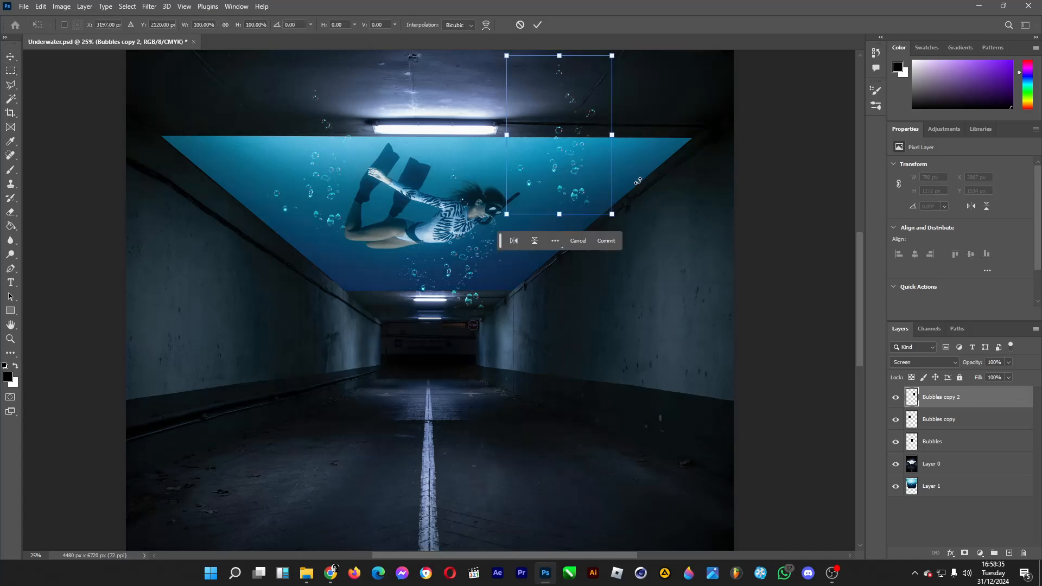
left_click_drag(643, 182, 605, 220)
key("Return")
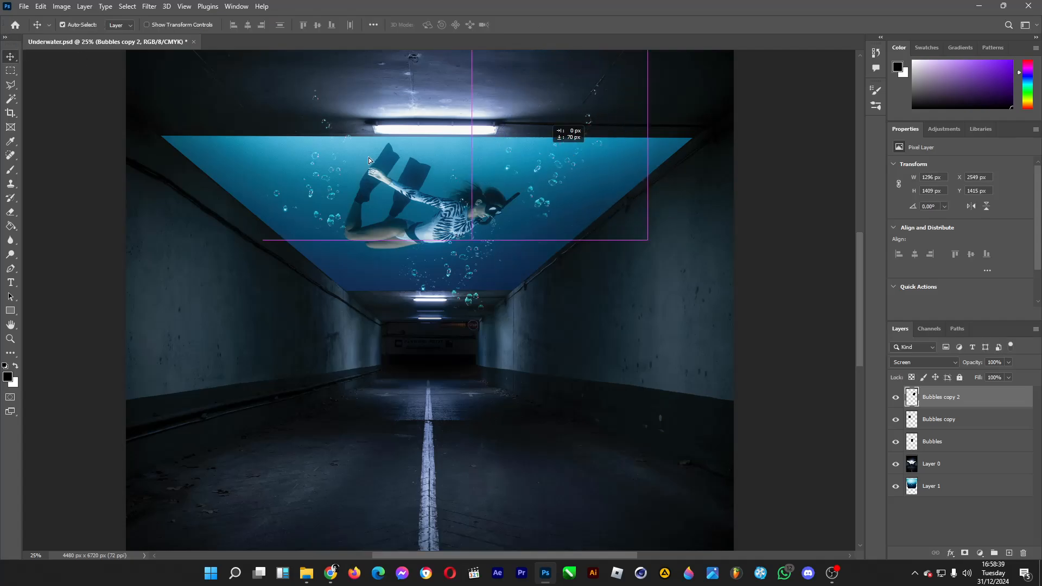
Erase the bubbles spilling onto the ceiling above the opening on both bubble copies with a soft 495 px eraser.
left_click(11, 212)
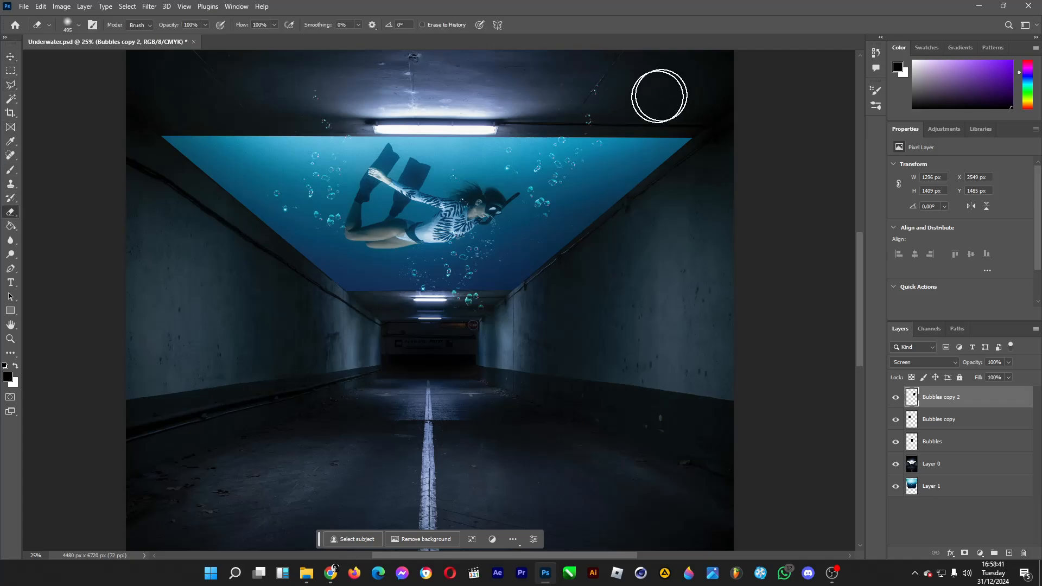
mouse_move(577, 112)
left_mouse_down()
mouse_move(609, 101)
mouse_move(581, 92)
mouse_move(595, 67)
left_mouse_up()
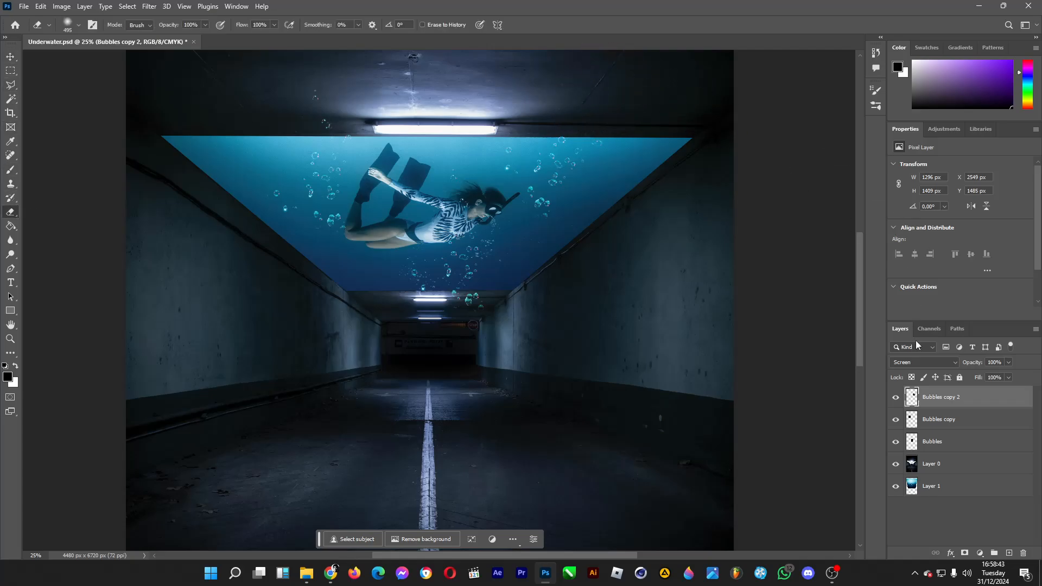
left_click(960, 427)
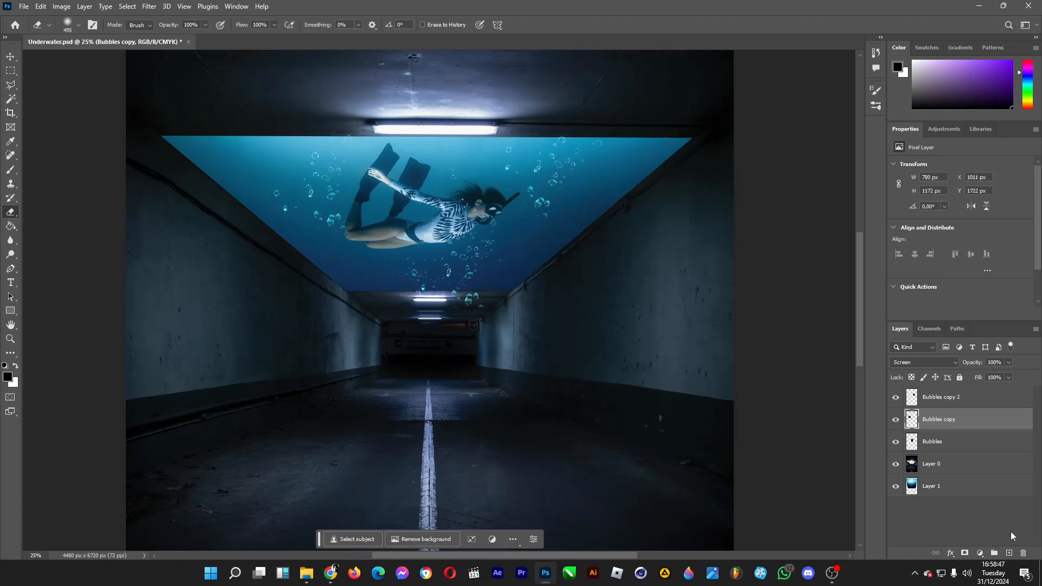
Add a new layer directly beneath the Bubbles layer and ready the Brush tool with white as the foreground colour.
left_click(1010, 554)
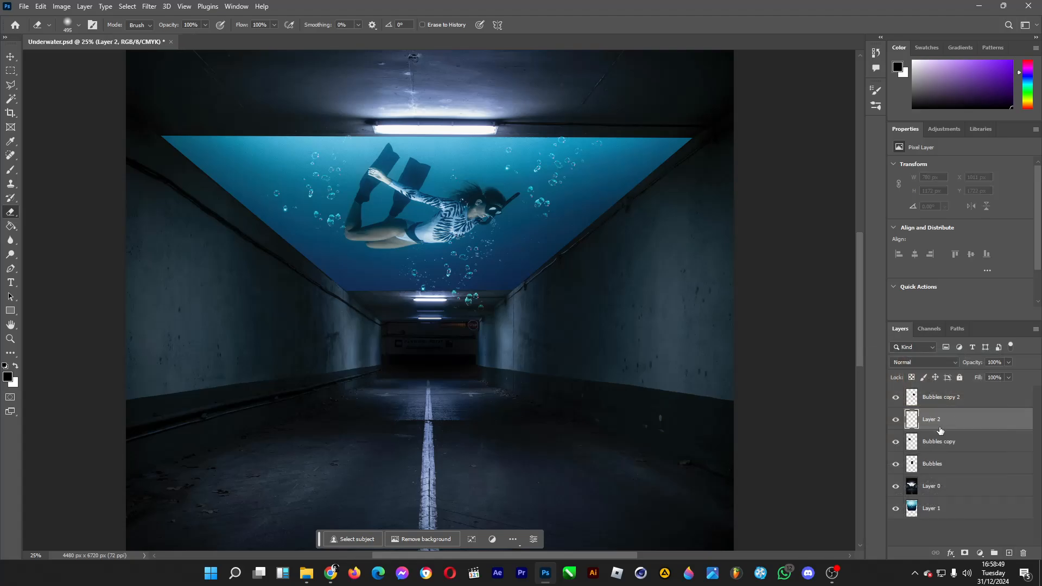
left_click_drag(940, 430, 965, 472)
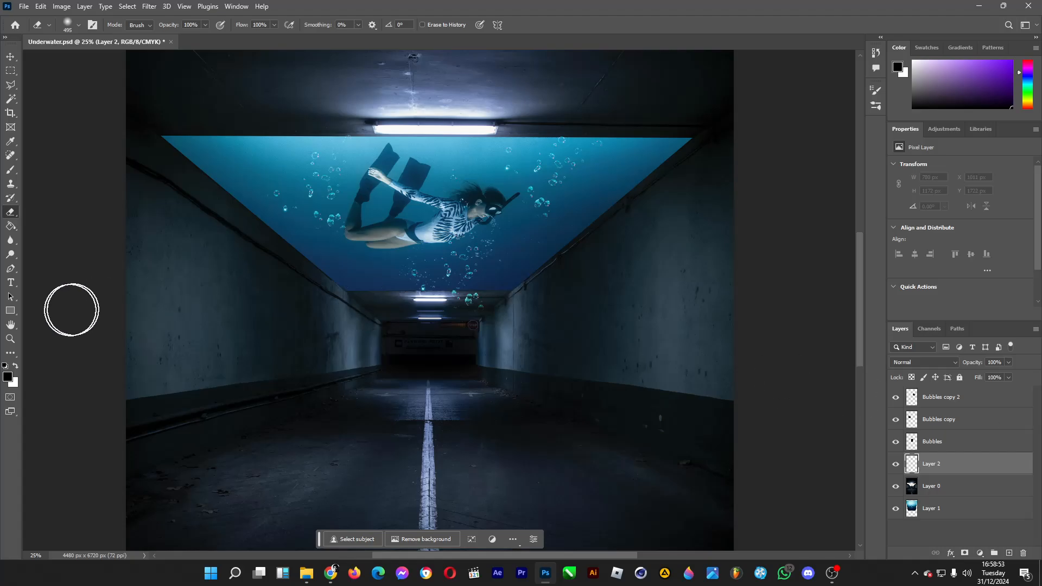
left_click(11, 170)
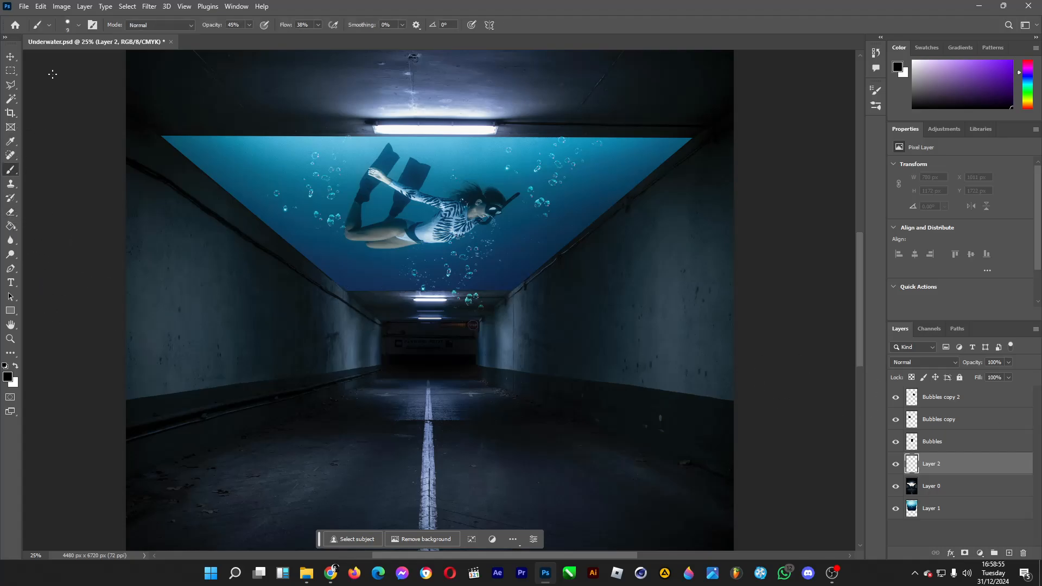
left_click(69, 27)
left_click_drag(64, 60, 105, 58)
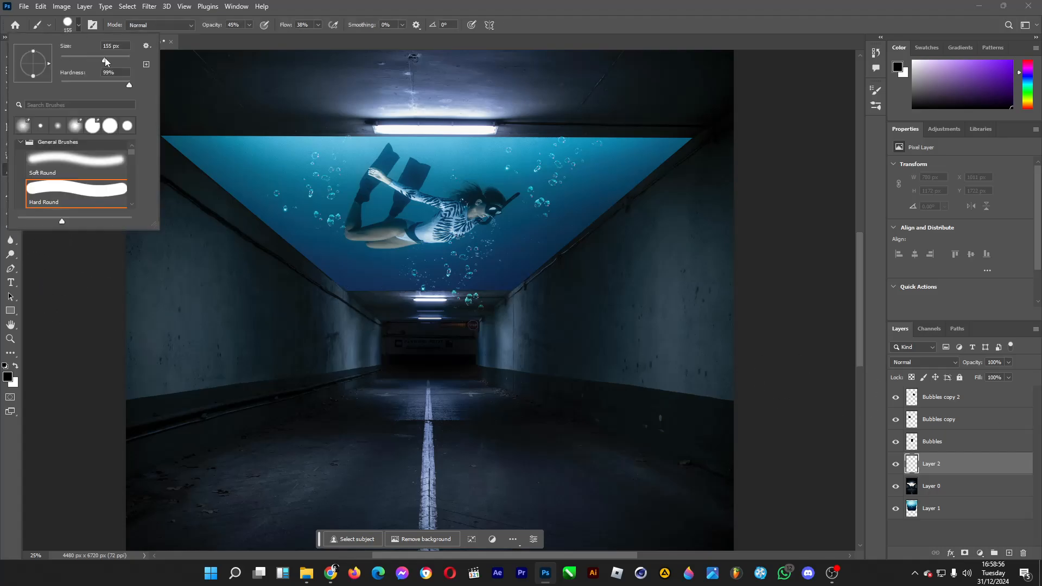
left_click(15, 368)
left_click(16, 367)
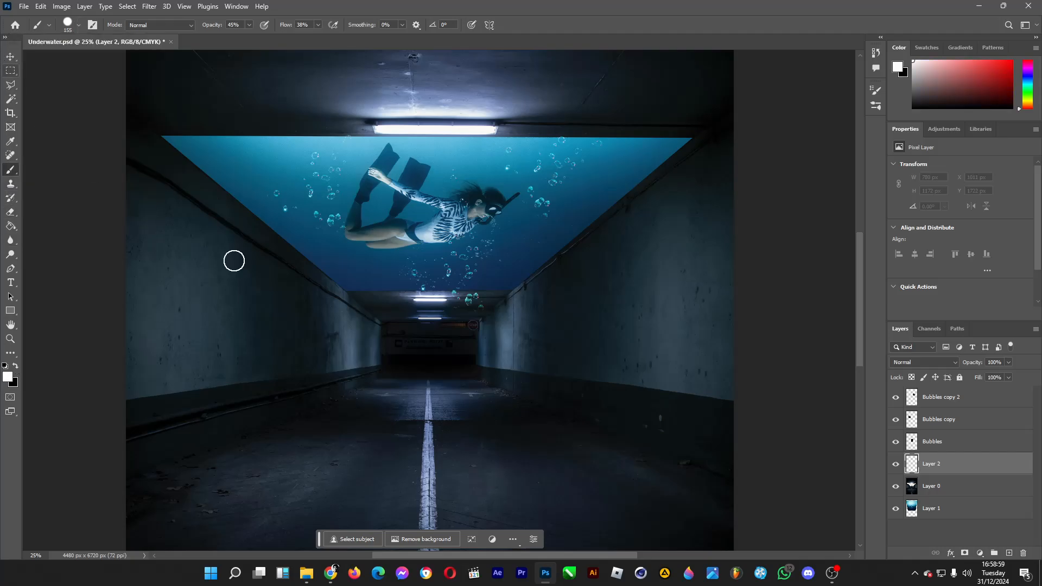
Paint soft white strokes at 0% hardness along the opening's lower and two slanted edges, reinforcing the lower corners.
left_click(78, 25)
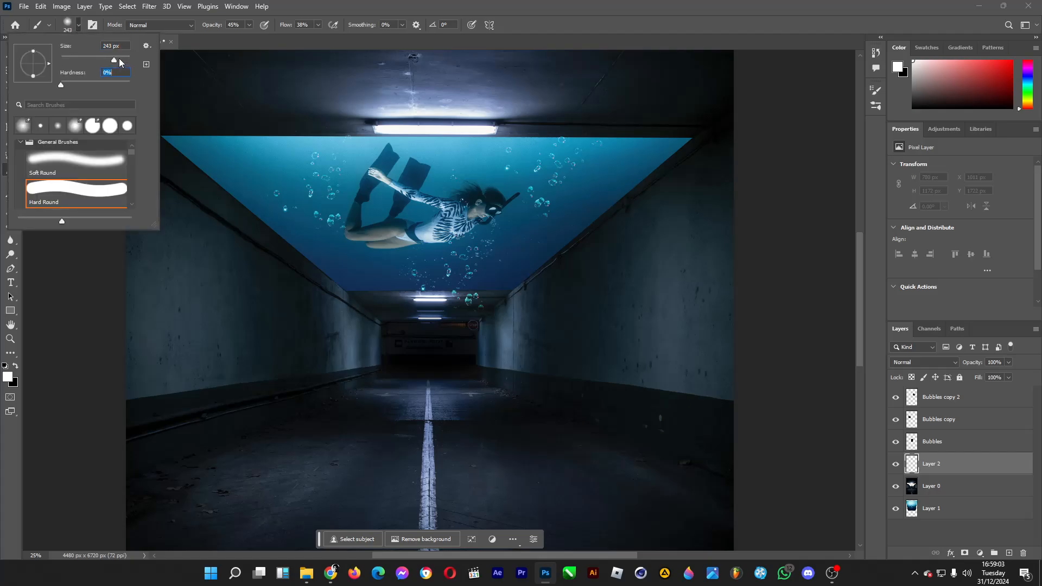
left_click_drag(353, 282, 508, 282)
left_click(77, 25)
left_click_drag(117, 61, 124, 61)
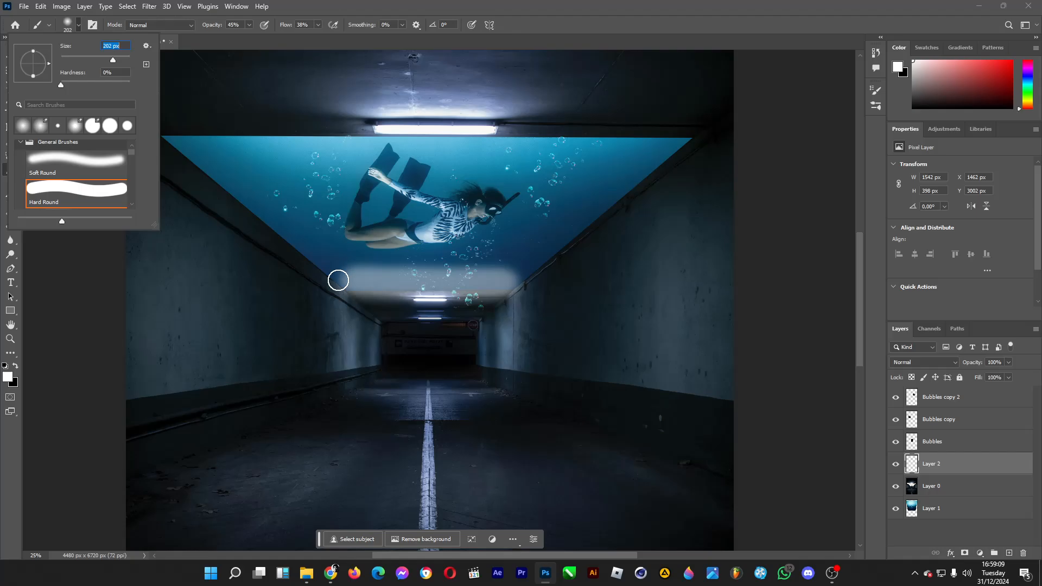
left_click_drag(340, 278, 314, 256)
left_click(78, 25)
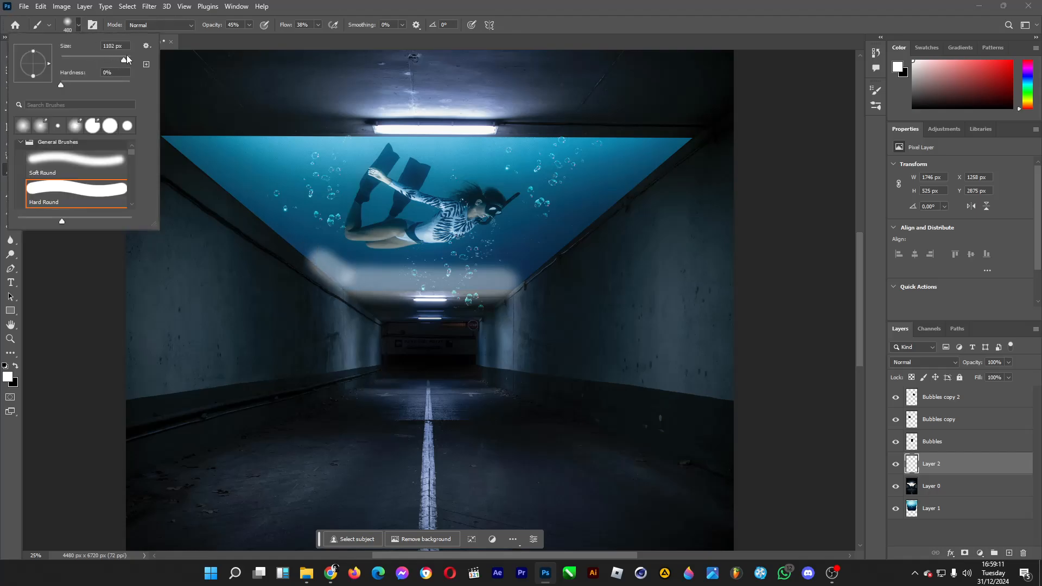
left_click_drag(119, 60, 118, 61)
left_click_drag(314, 249, 171, 130)
mouse_move(516, 278)
left_mouse_down()
mouse_move(682, 140)
mouse_move(500, 274)
mouse_move(482, 275)
left_mouse_up()
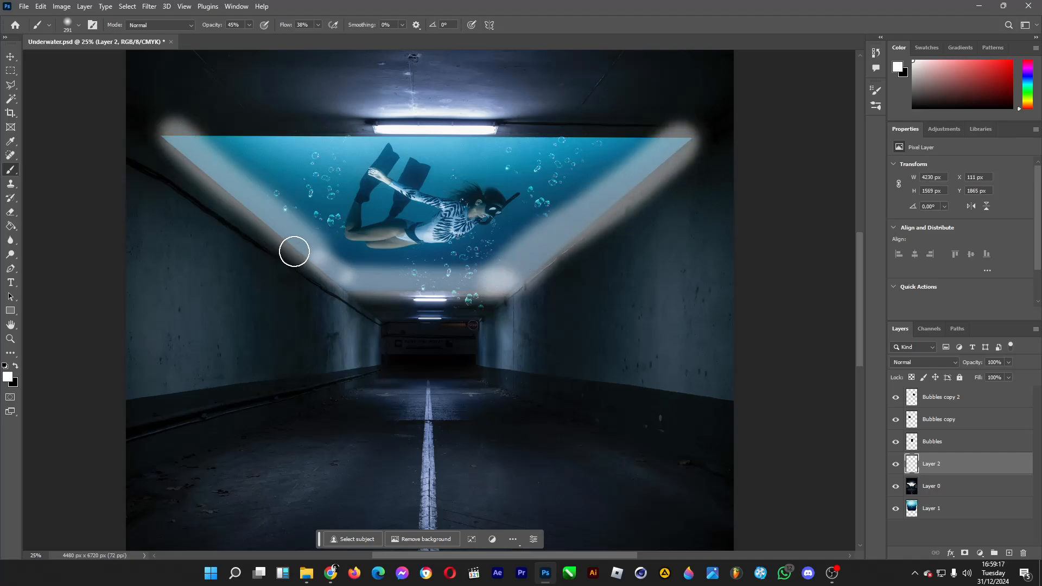
left_click_drag(293, 249, 348, 281)
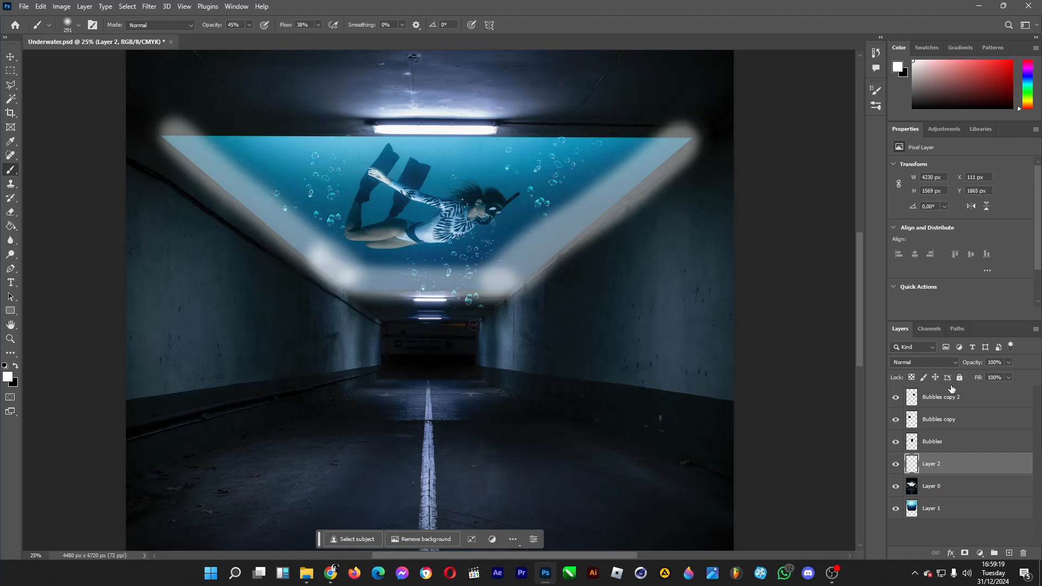
Set the painted edge layer to Soft Light and erase its excess glow near the diver's front with a 495 px eraser.
left_click(954, 362)
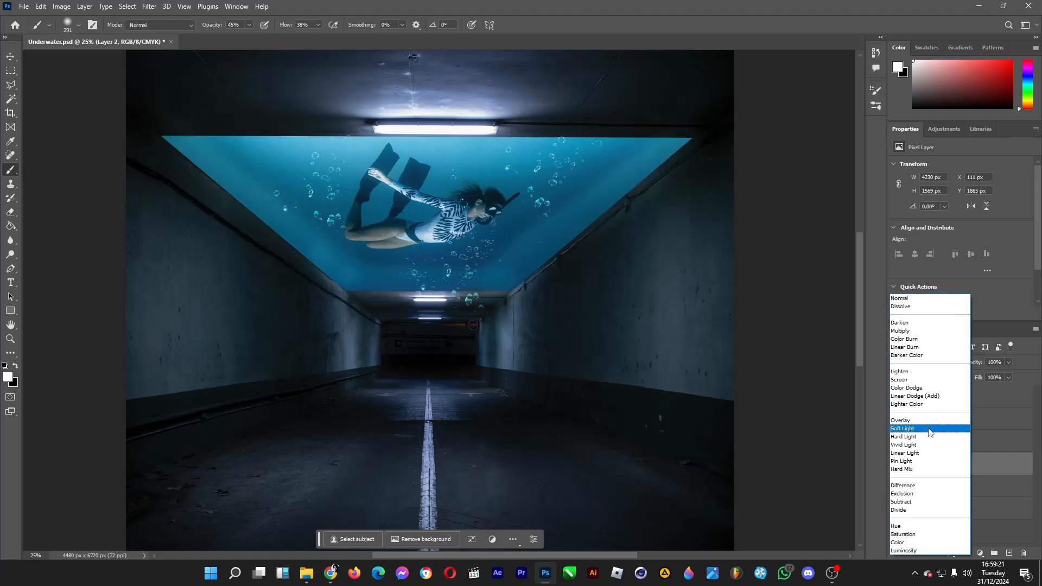
left_click(925, 429)
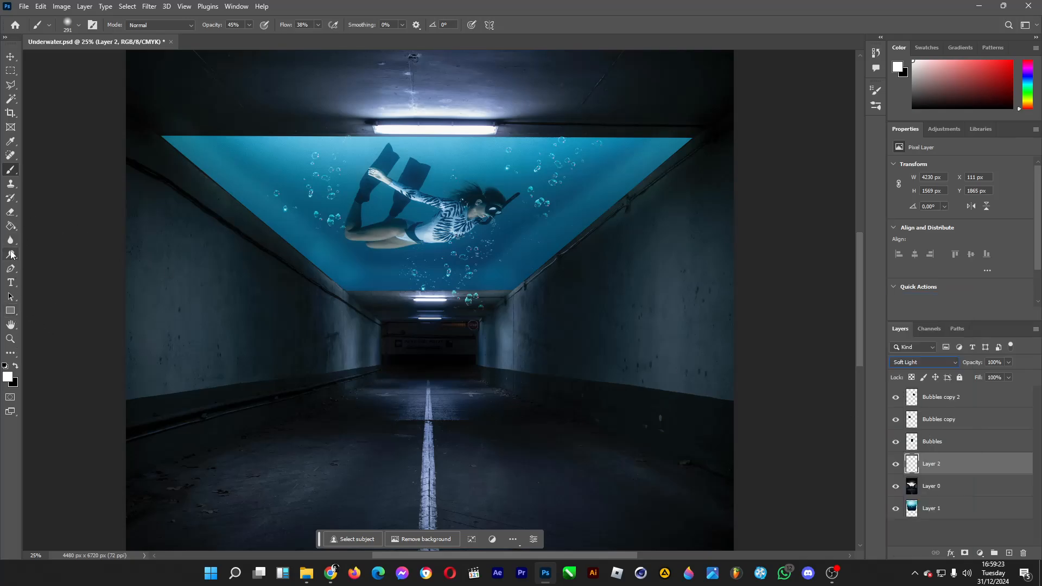
left_click(11, 213)
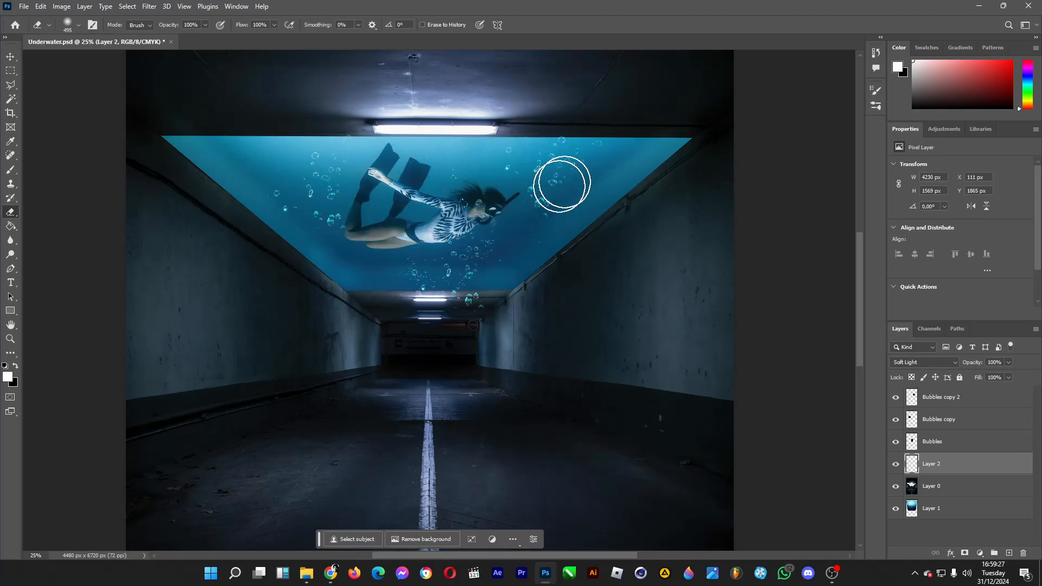
left_click_drag(515, 211, 522, 208)
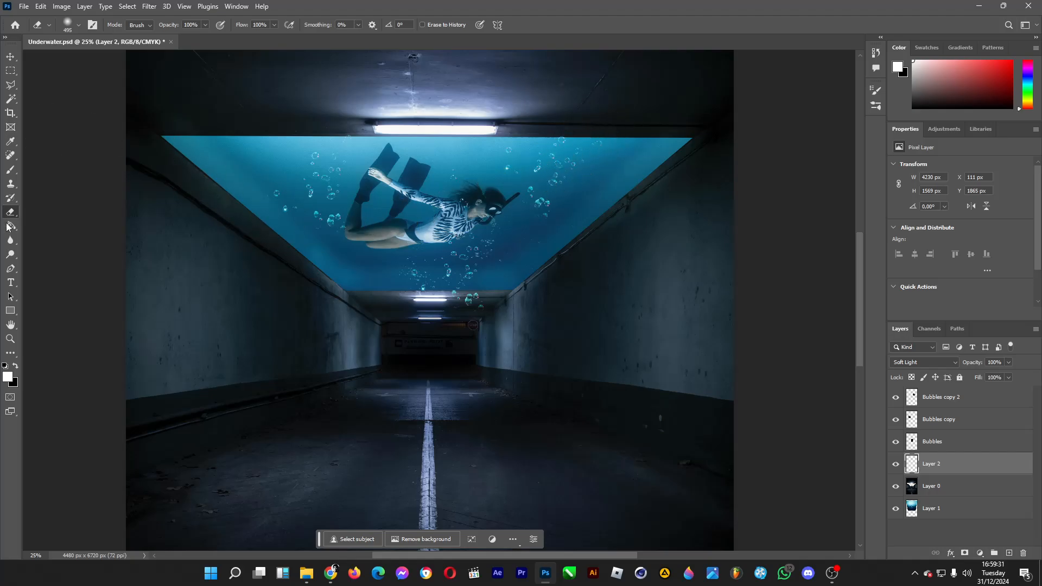
Add another layer above Layer 2 and paint a broad white band along the opening's lower edge with a soft 291 px brush.
left_click(12, 172)
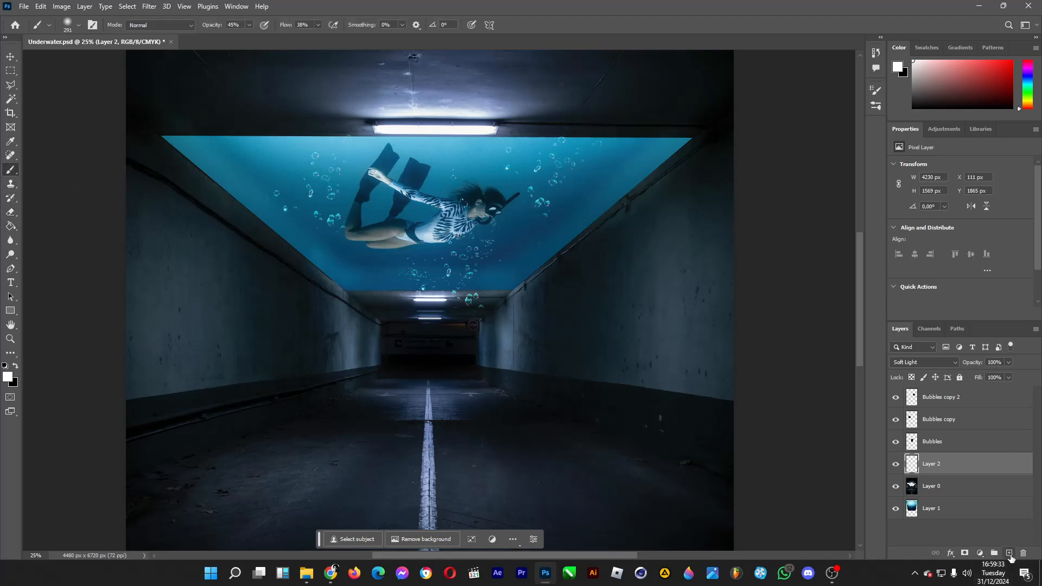
left_click(1009, 553)
mouse_move(374, 283)
left_mouse_down()
mouse_move(501, 287)
mouse_move(355, 290)
mouse_move(509, 284)
mouse_move(354, 278)
mouse_move(514, 271)
mouse_move(332, 272)
left_mouse_up()
key("ctrl+z")
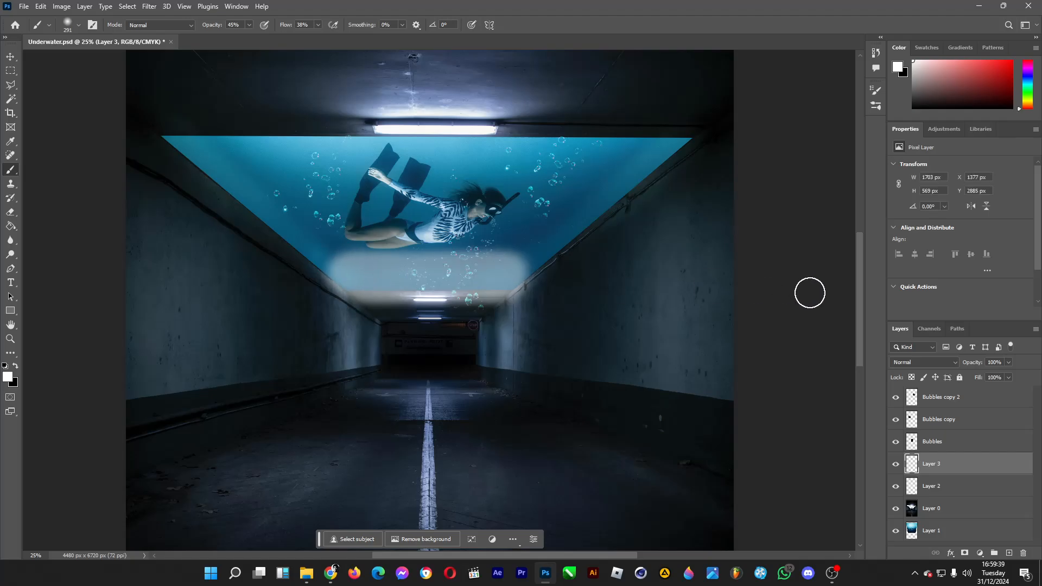
Paint white highlights over the diver's torso, face and legs with a soft 187 px brush.
left_click(80, 25)
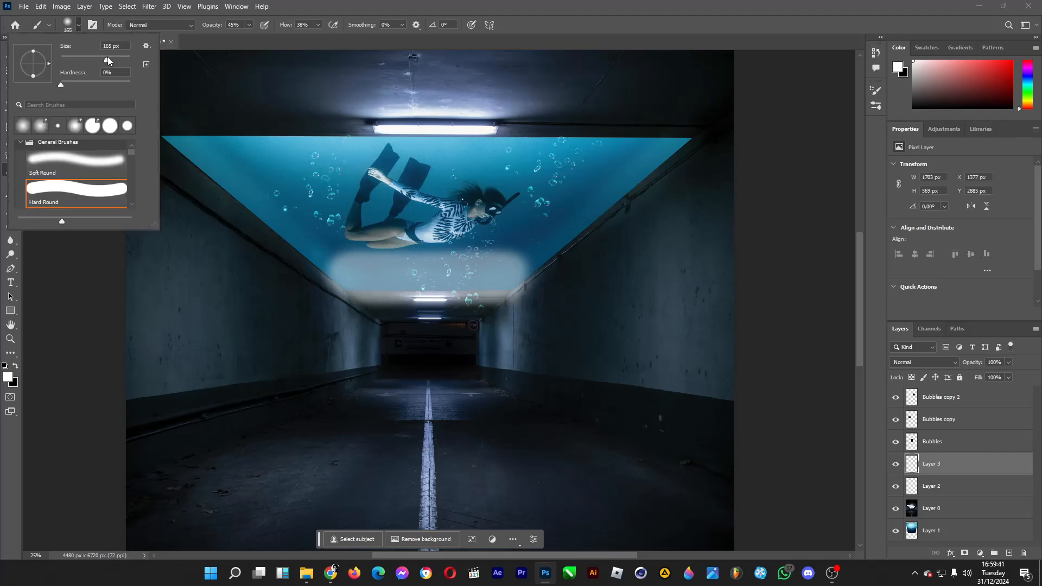
left_click_drag(423, 237, 458, 231)
left_click(489, 209)
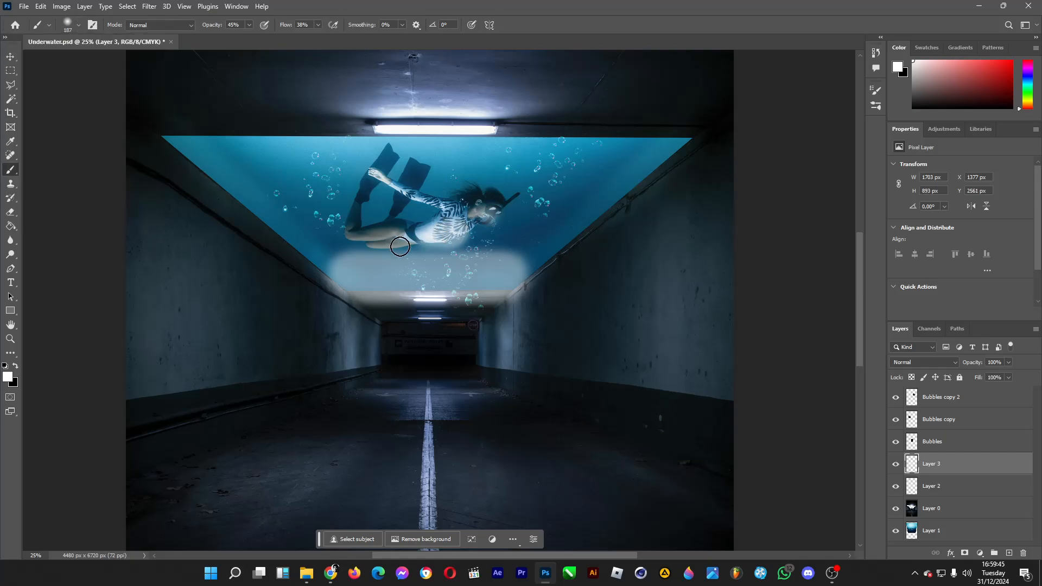
left_click_drag(392, 247, 406, 244)
mouse_move(378, 247)
left_mouse_down()
mouse_move(394, 239)
mouse_move(356, 244)
left_mouse_up()
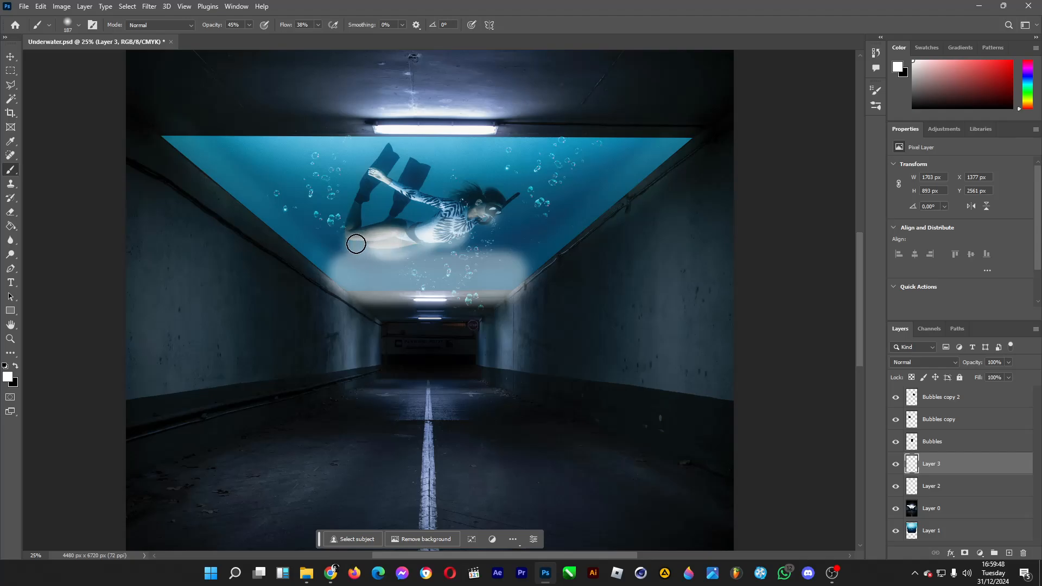
Set the highlight layer to Overlay and erase the spill beneath the diver's body with a soft 275 px eraser.
left_click(955, 362)
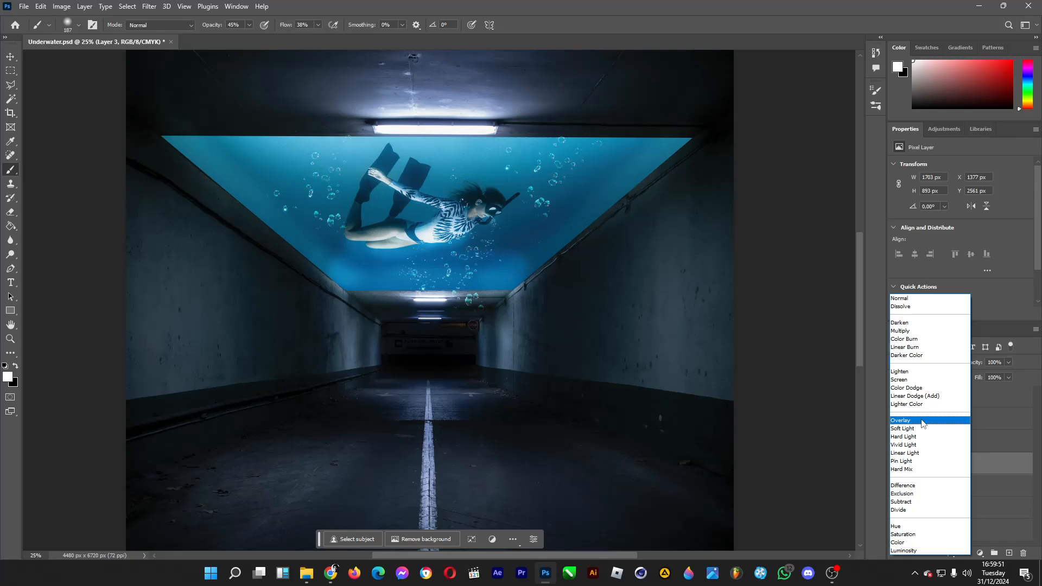
left_click(922, 421)
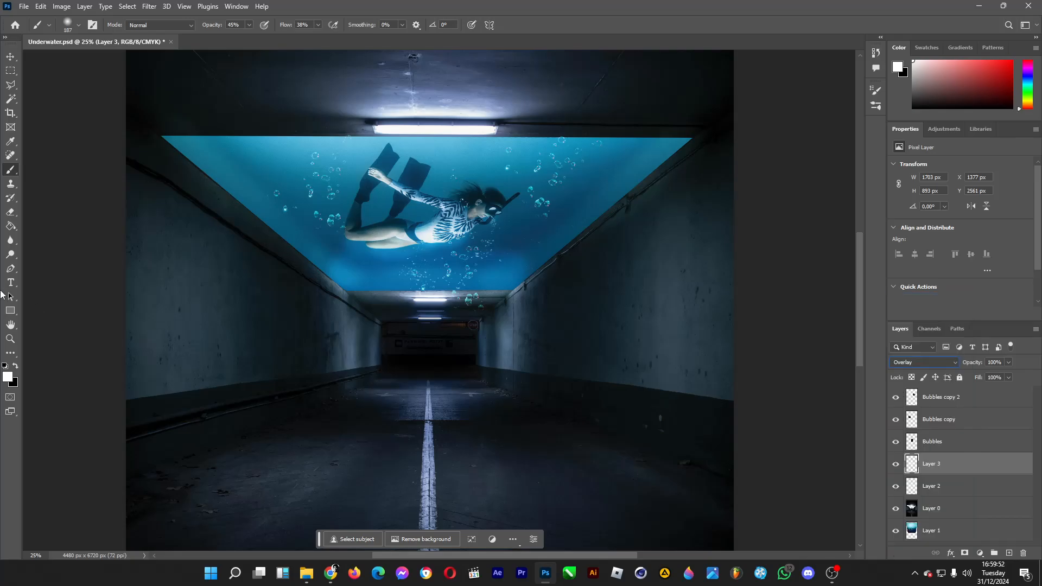
left_click(11, 212)
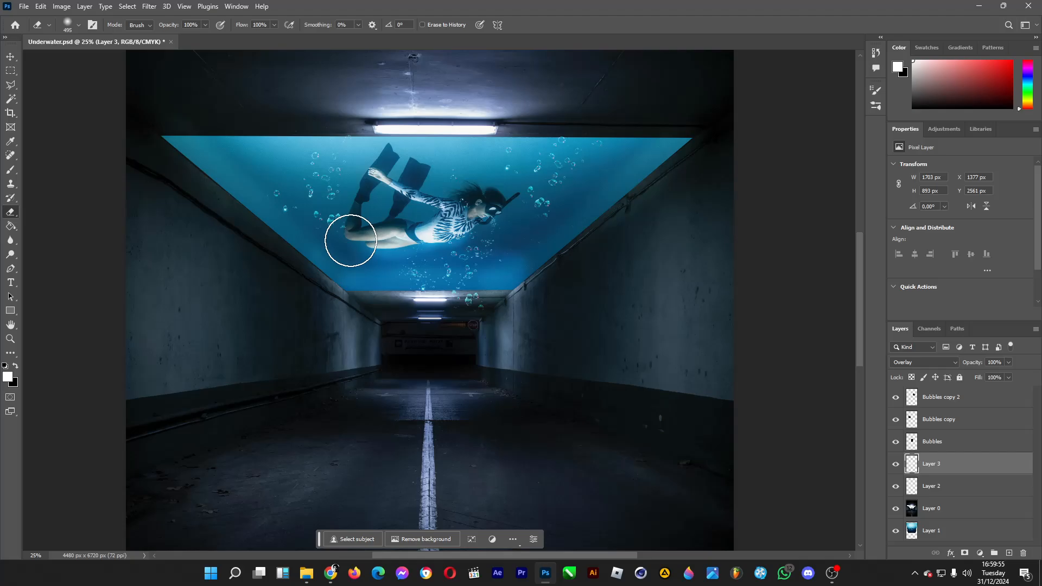
left_click(68, 25)
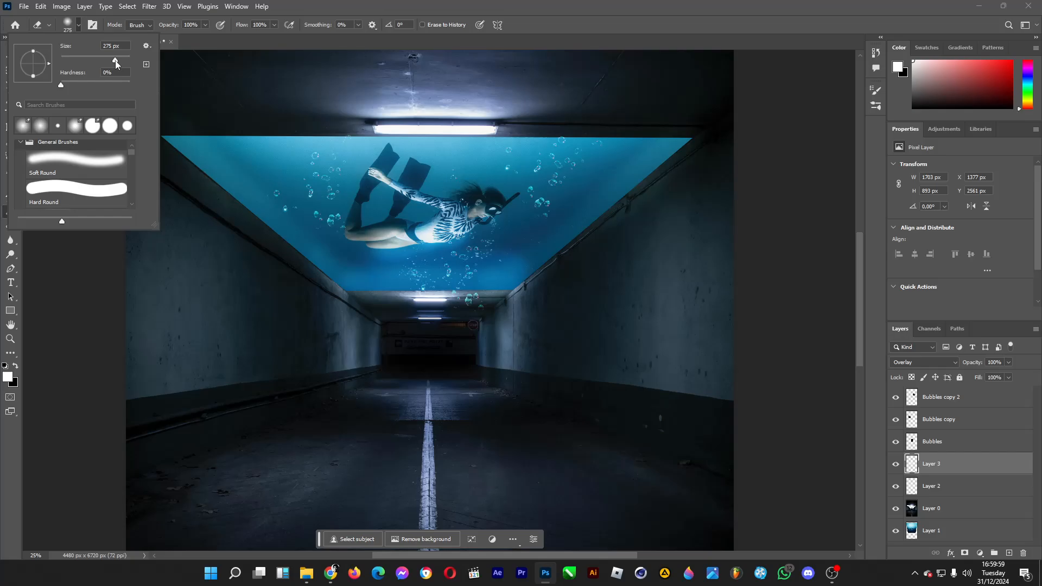
left_click_drag(380, 258, 485, 252)
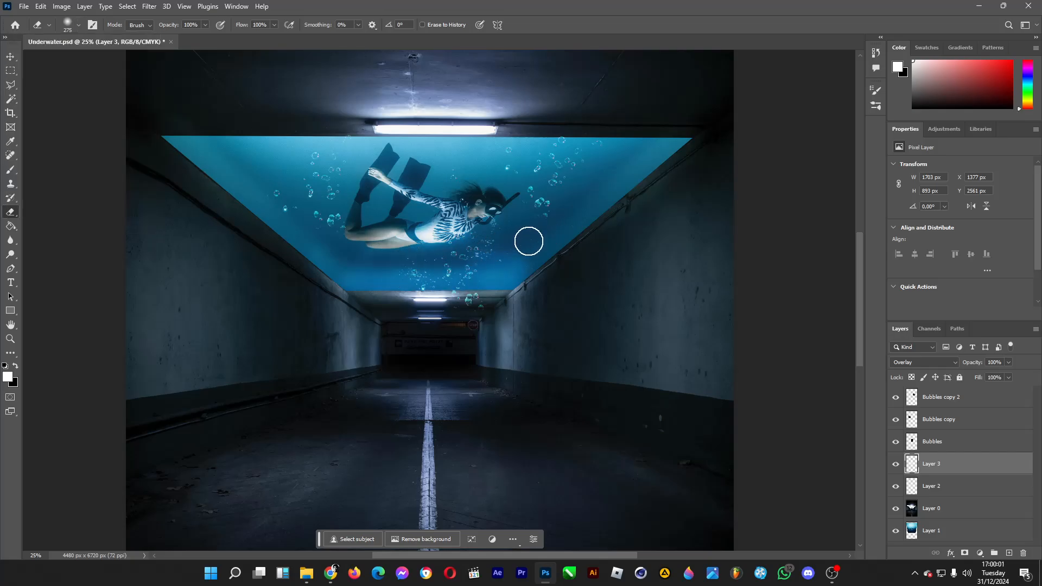
Soften both side ends of the lower-edge highlight with a soft 2165 px eraser.
left_click(78, 25)
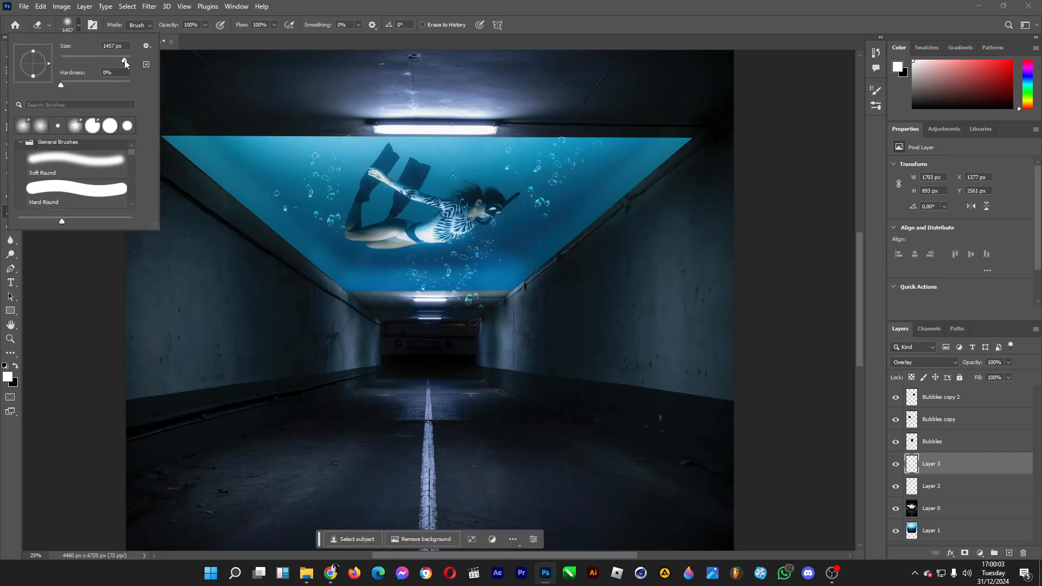
left_click_drag(126, 64, 128, 65)
left_click(238, 248)
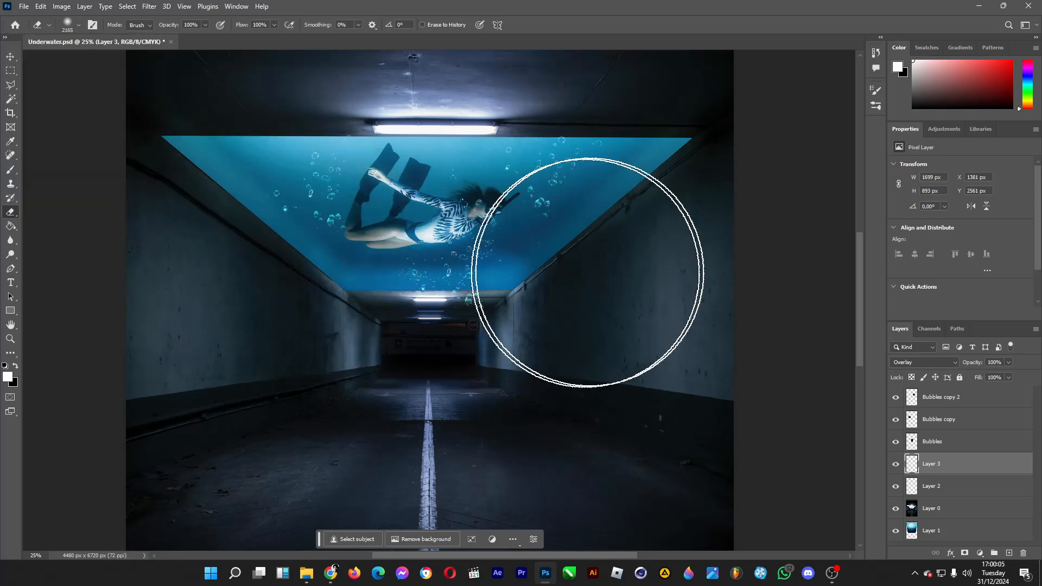
left_click_drag(588, 272, 662, 240)
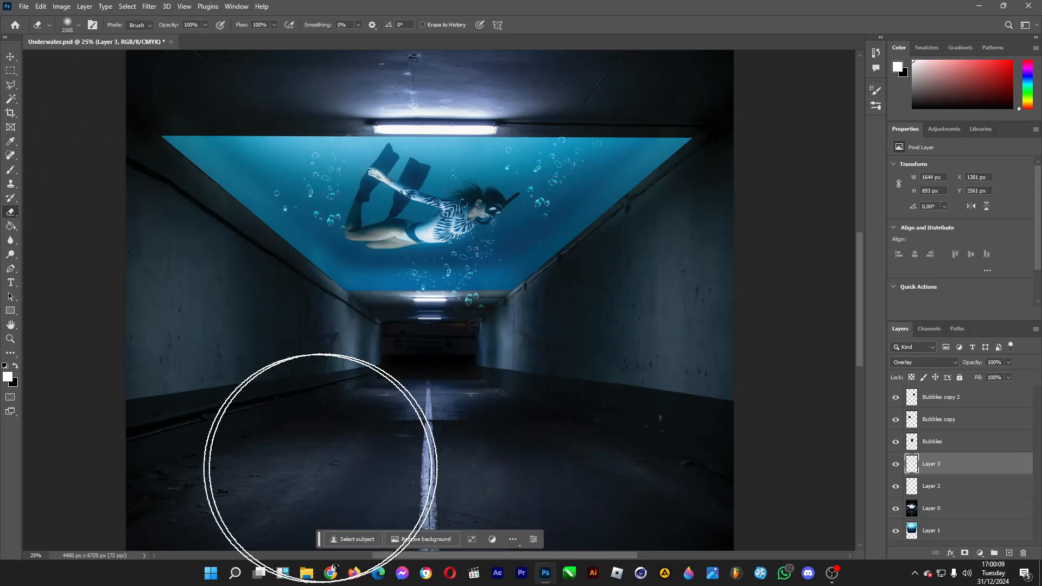
Add a new layer above Layer 3 and set the foreground color to light blue #7cddf9, based on the water.
left_click(79, 25)
mouse_move(123, 61)
left_mouse_down()
mouse_move(109, 60)
mouse_move(128, 56)
left_mouse_up()
left_click(1009, 552)
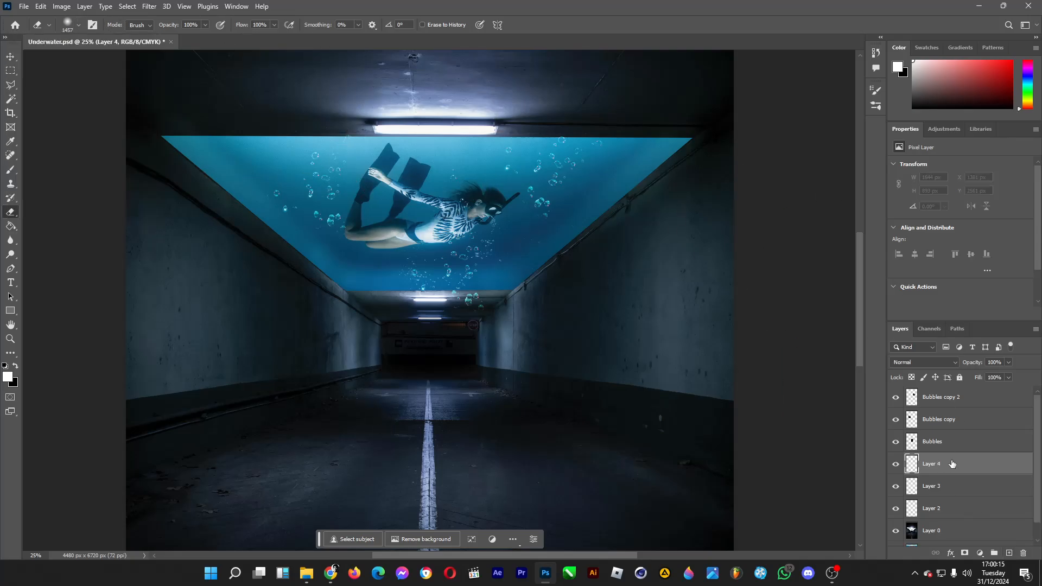
left_click(78, 25)
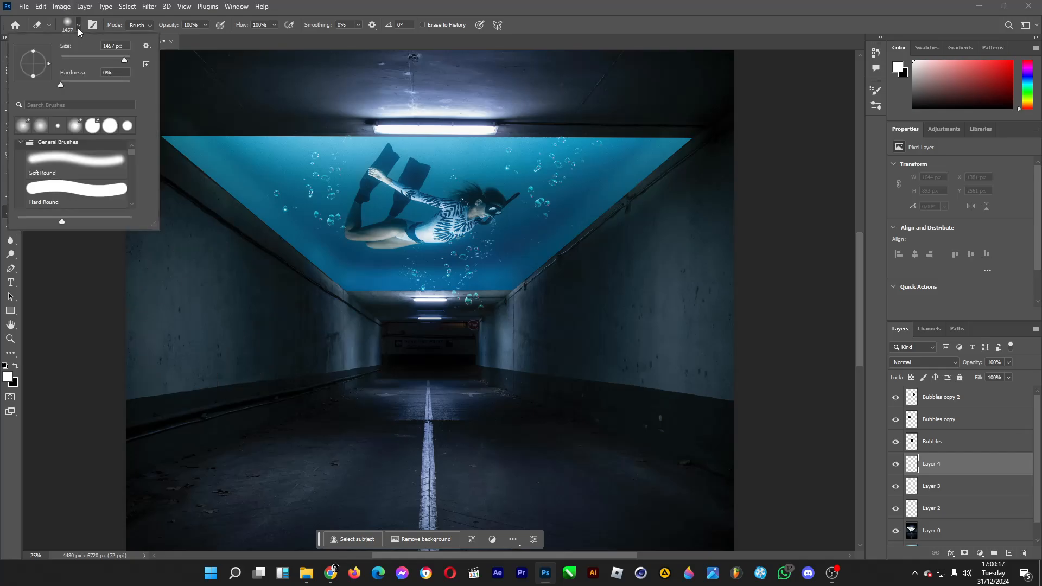
left_click(119, 57)
left_click(9, 373)
left_click(7, 375)
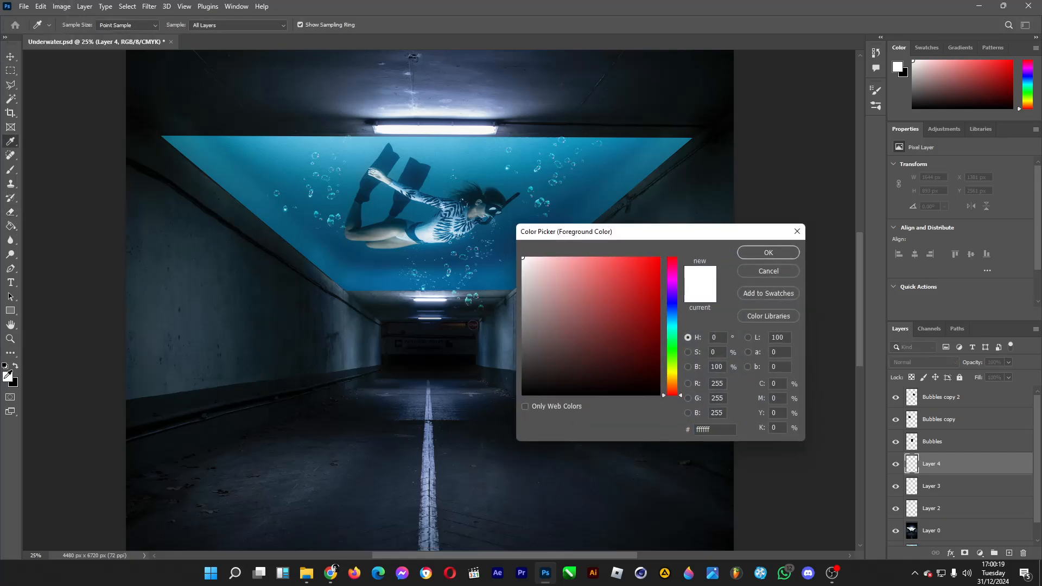
left_click(343, 146)
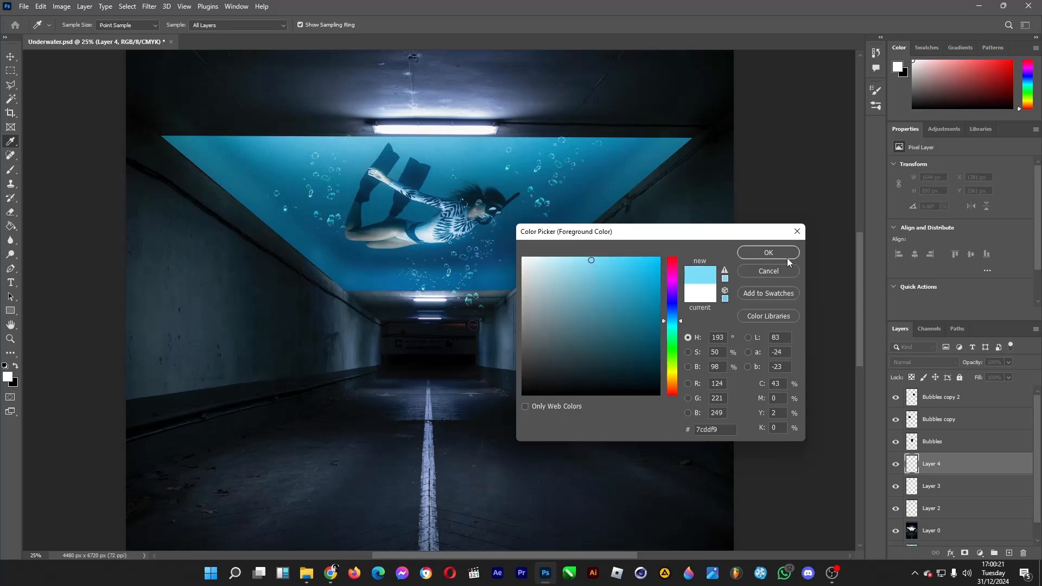
left_click(767, 251)
left_click(78, 25)
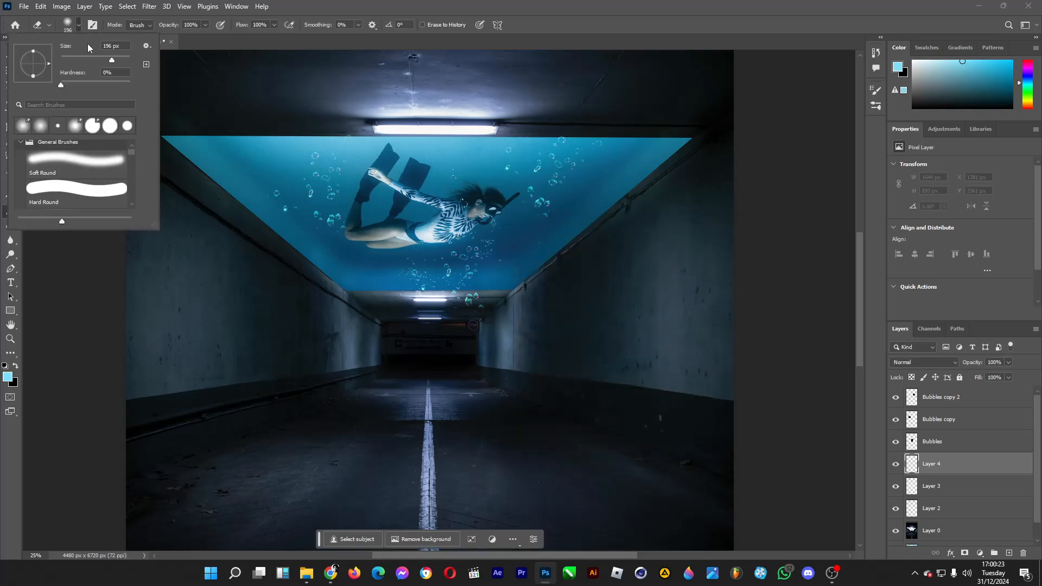
left_click(123, 60)
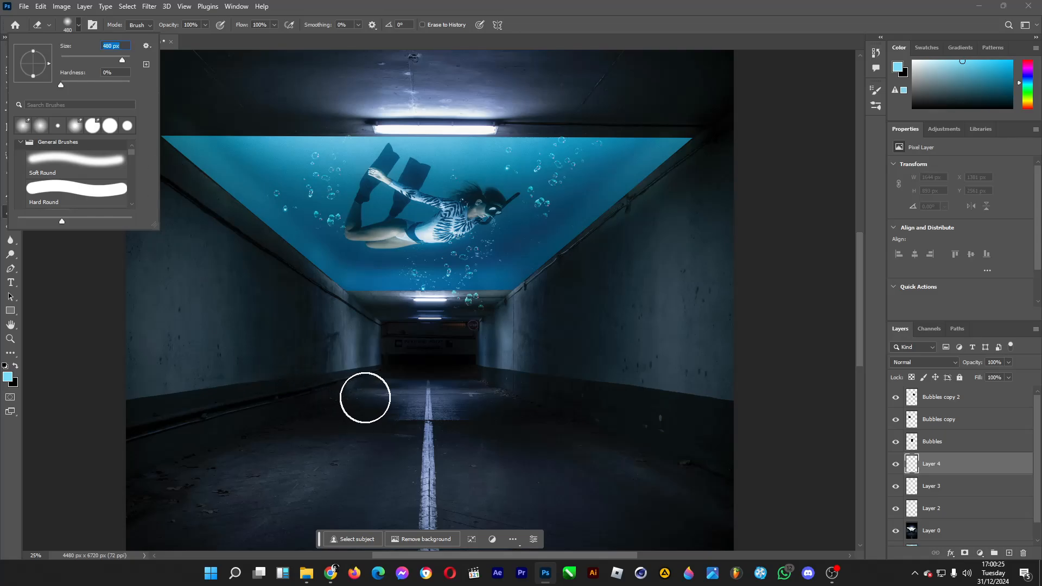
left_click(359, 421)
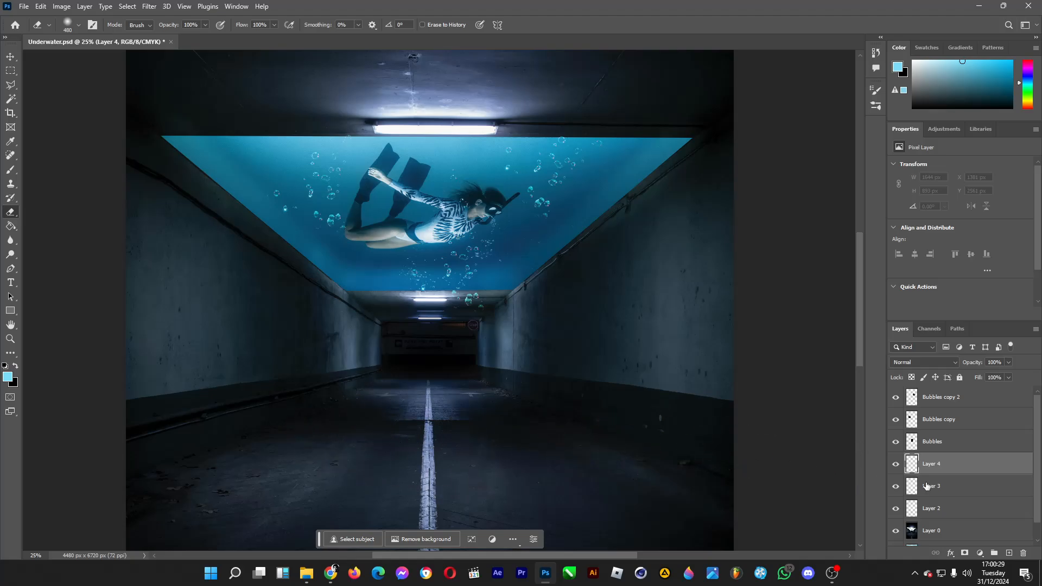
Paint a broad light-blue glow across the tunnel's road on Layer 4 with a soft 464 px brush.
left_click(1010, 553)
key("b")
key("Delete")
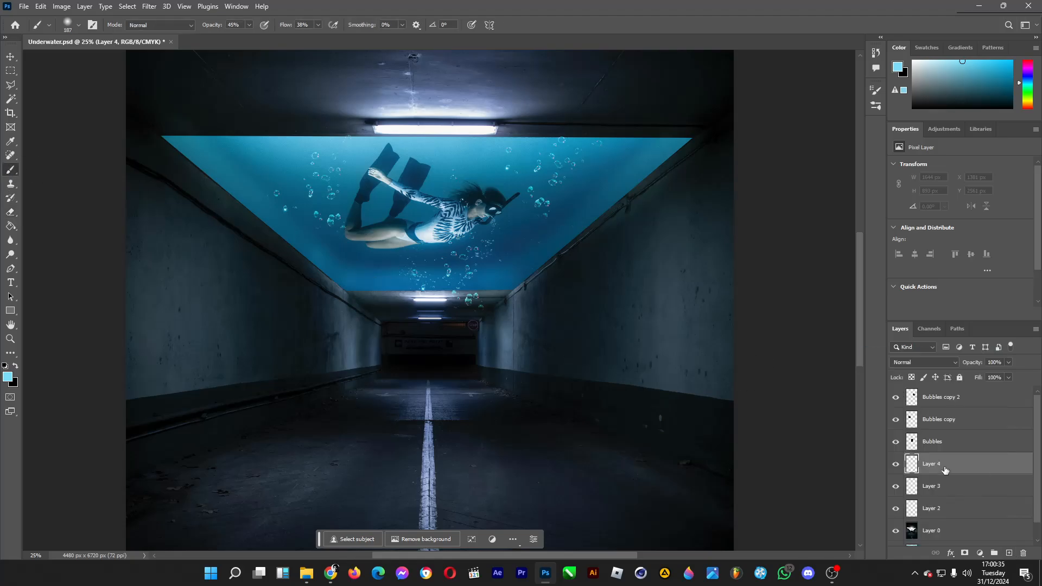
left_click(78, 25)
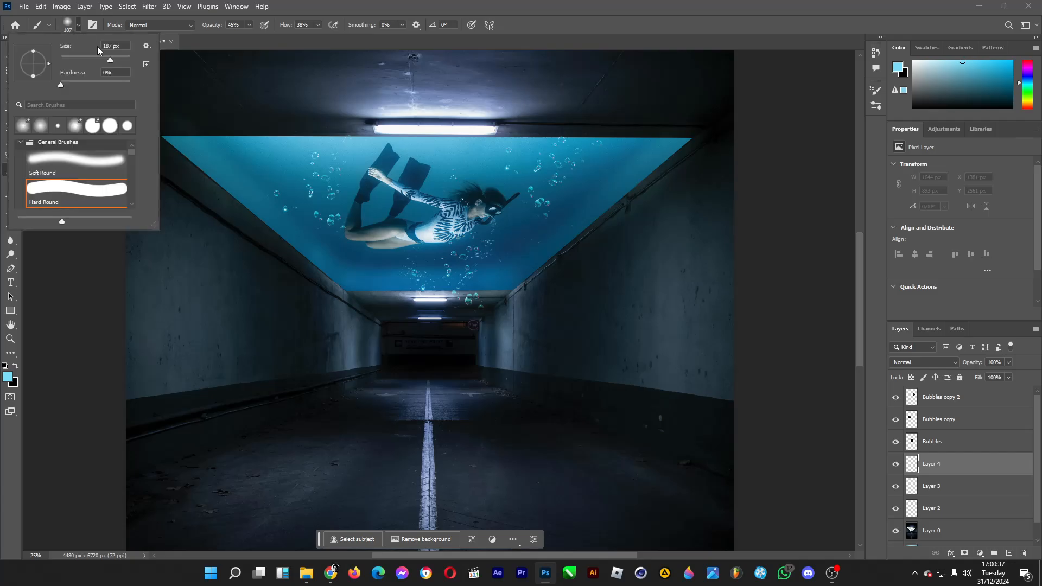
left_click_drag(122, 60, 123, 60)
mouse_move(371, 423)
left_mouse_down()
mouse_move(226, 470)
mouse_move(351, 426)
mouse_move(512, 423)
mouse_move(500, 418)
mouse_move(673, 486)
left_mouse_up()
mouse_move(424, 474)
left_mouse_down()
mouse_move(314, 477)
mouse_move(407, 446)
mouse_move(385, 431)
mouse_move(347, 438)
mouse_move(477, 441)
mouse_move(353, 446)
mouse_move(502, 458)
mouse_move(190, 478)
left_mouse_up()
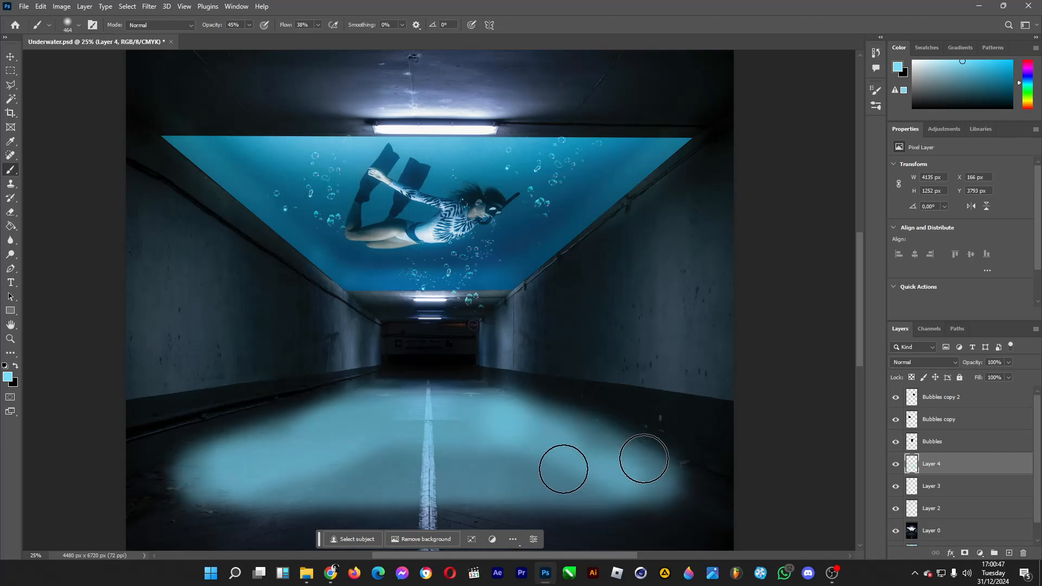
Set the road glow layer to Soft Light and fade its outer and near edges with a soft 1102 px eraser.
left_click(948, 363)
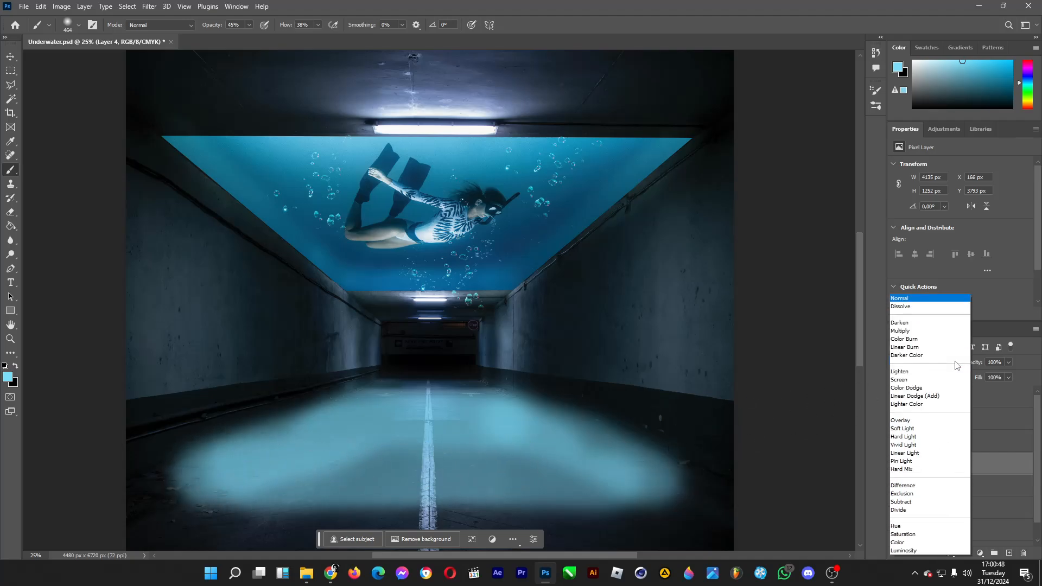
left_click(926, 430)
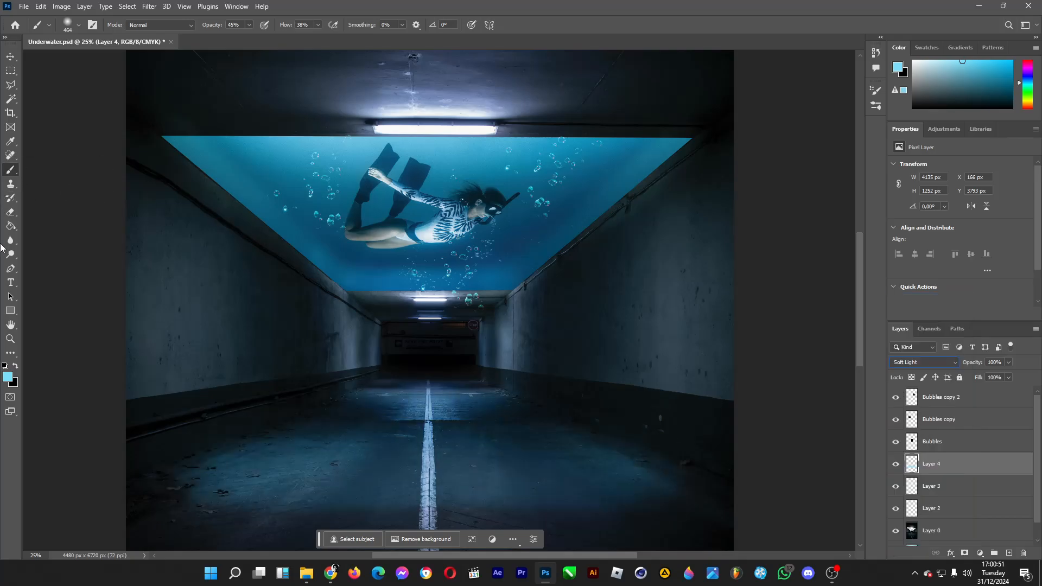
left_click(11, 212)
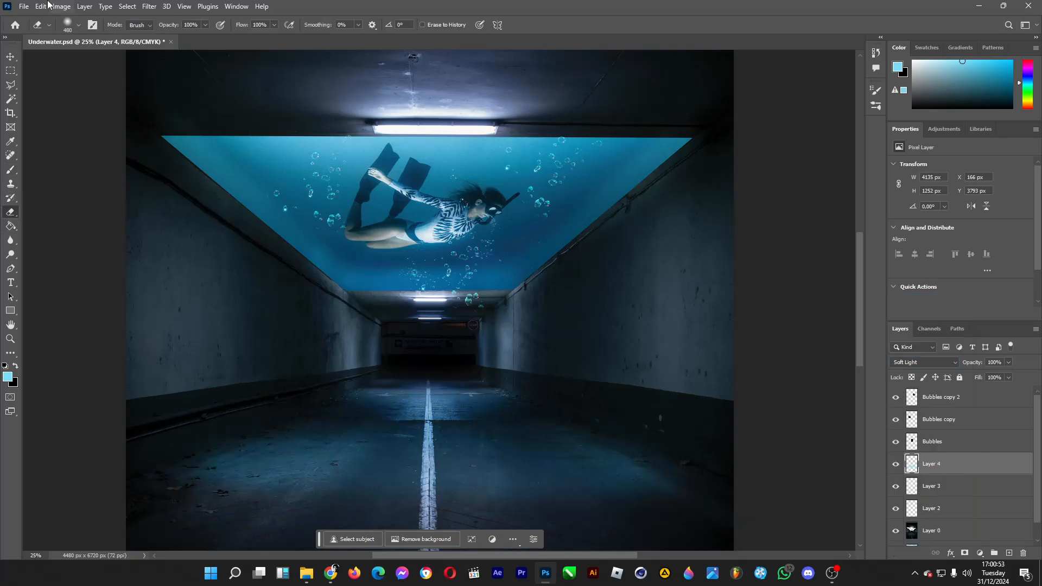
left_click(79, 25)
left_click_drag(127, 60, 125, 62)
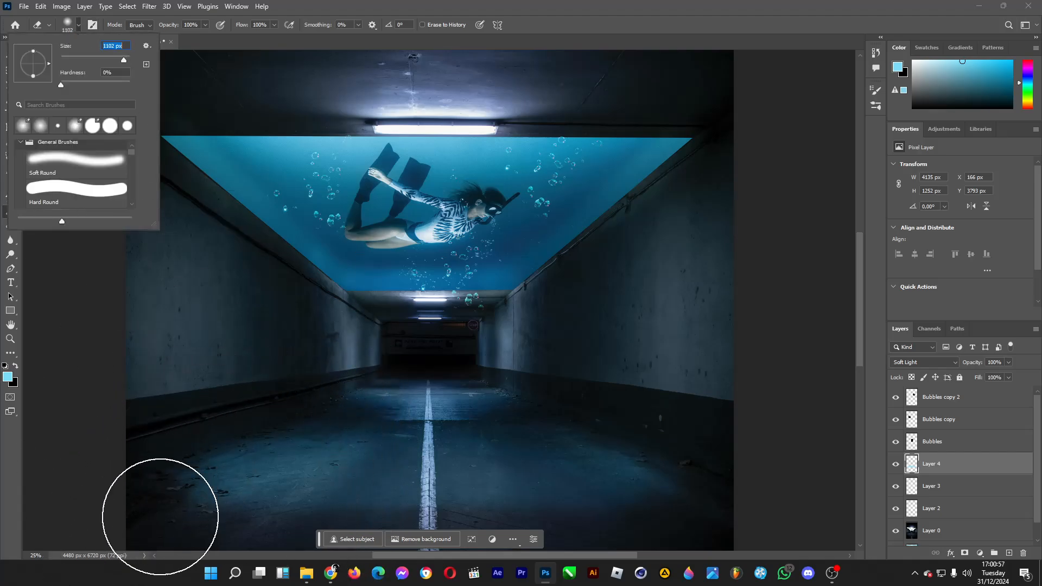
mouse_move(162, 518)
left_mouse_down()
mouse_move(363, 532)
mouse_move(737, 533)
left_mouse_up()
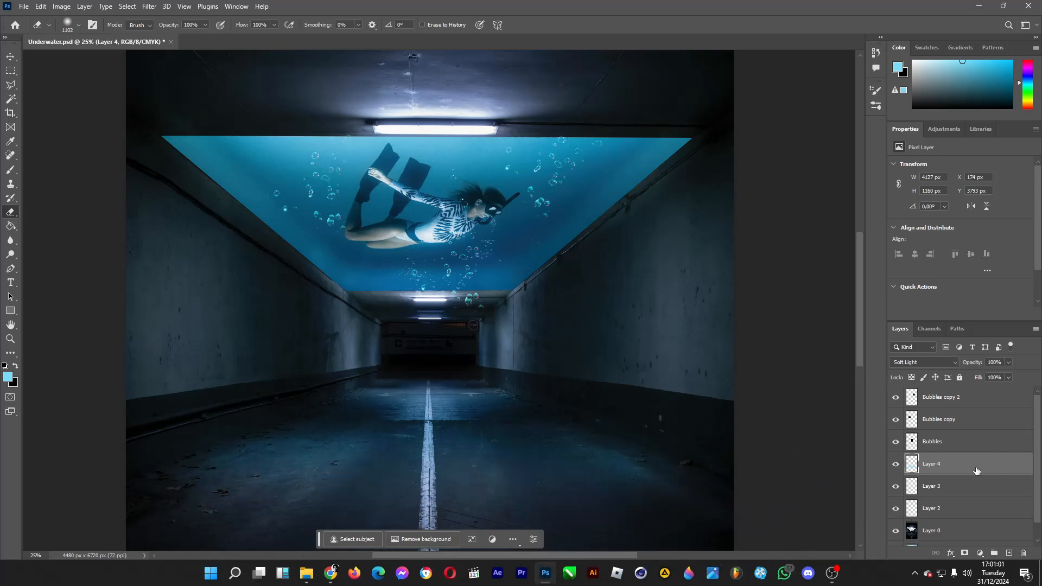
Duplicate the road glow layer and set the copy to Overlay at 50% opacity.
key("ctrl+j")
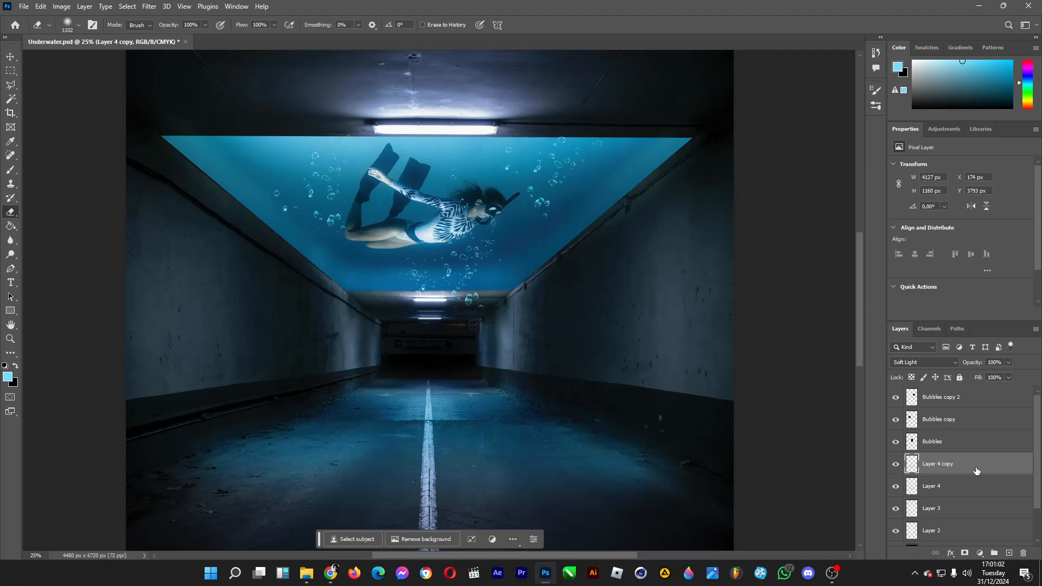
left_click(959, 364)
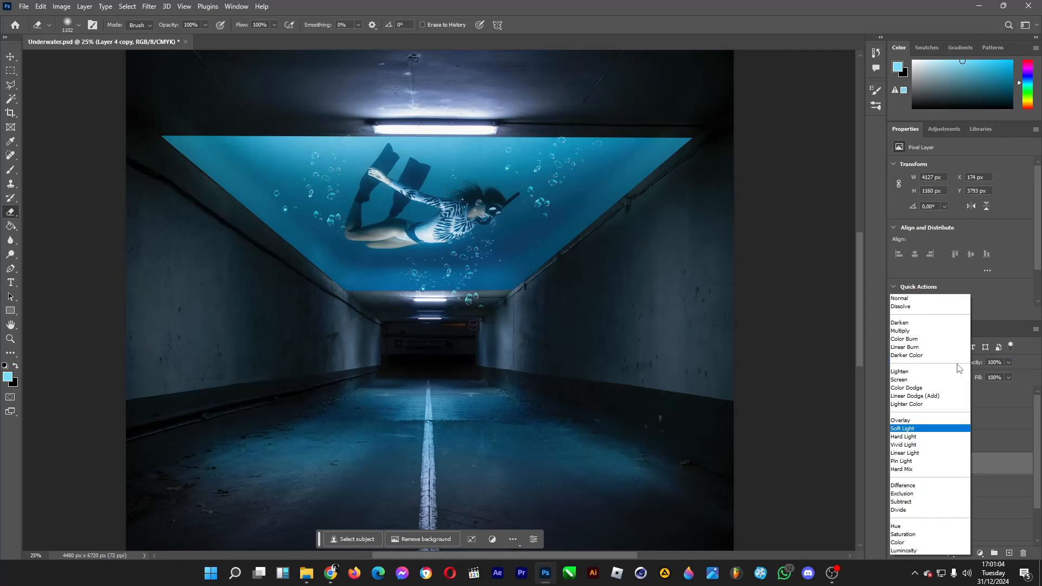
left_click(925, 422)
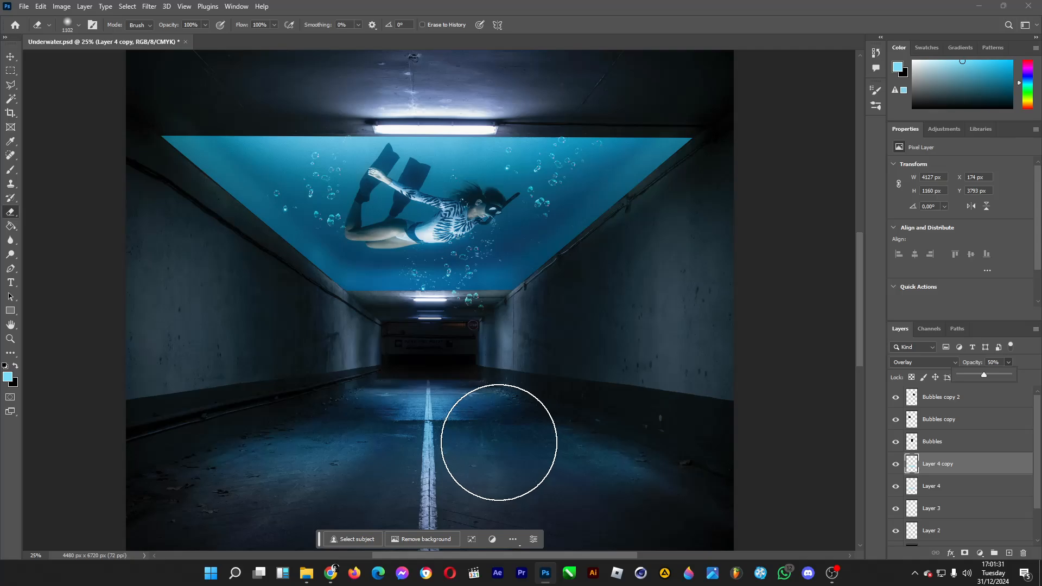
scroll(508, 423, "down", 2)
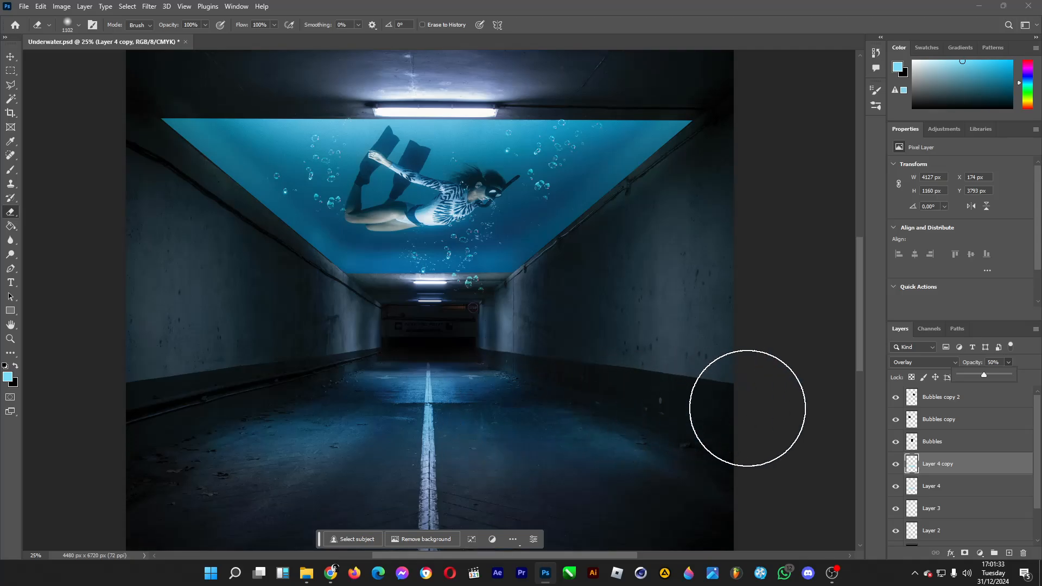